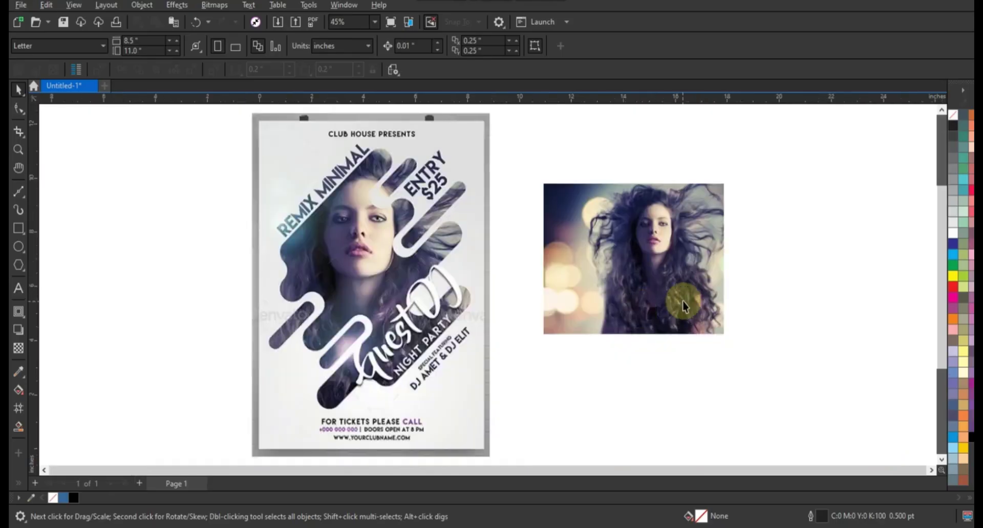
# Zoom in around the flyer and draw a tall thin rectangle, about 1.352 × 7.644 in, left of it.
pyautogui.scroll(-3, 697, 286)
pyautogui.click(26, 155)
pyautogui.moveTo(215, 198); pyautogui.dragTo(611, 379)
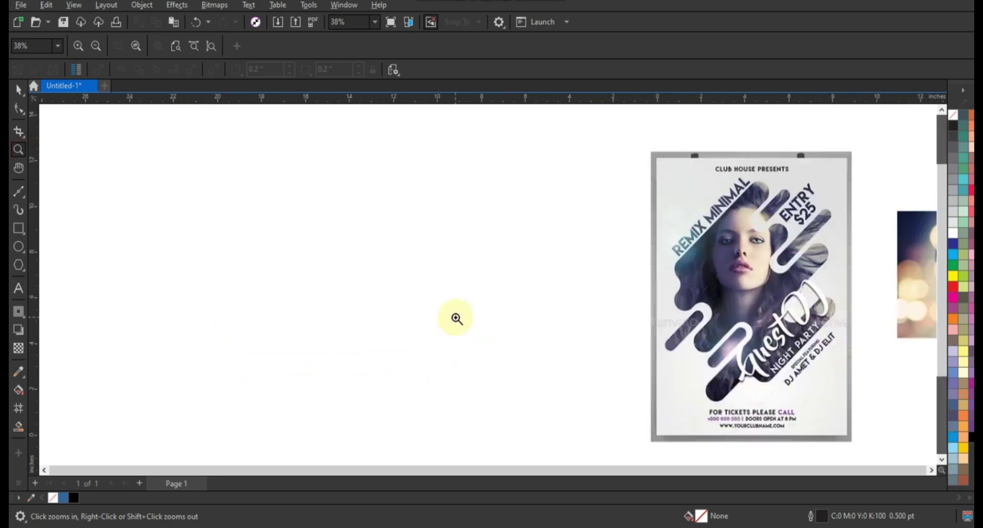
pyautogui.click(19, 229)
pyautogui.moveTo(244, 187); pyautogui.dragTo(274, 362)
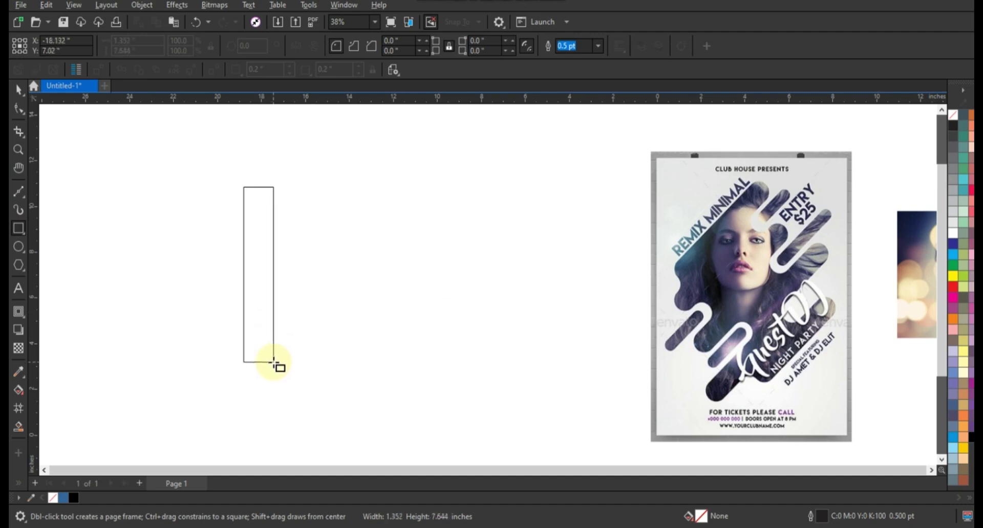
# Round the rectangle's corners fully to 0.676" and give it a 3.0 pt outline.
pyautogui.click(18, 108)
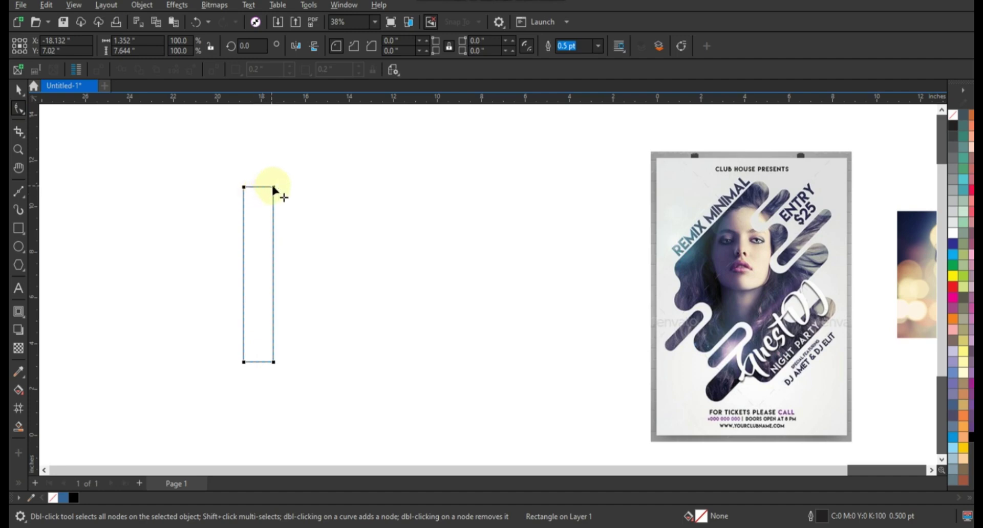
pyautogui.moveTo(273, 190)
pyautogui.mouseDown()
pyautogui.moveTo(269, 212)
pyautogui.moveTo(324, 287)
pyautogui.mouseUp()
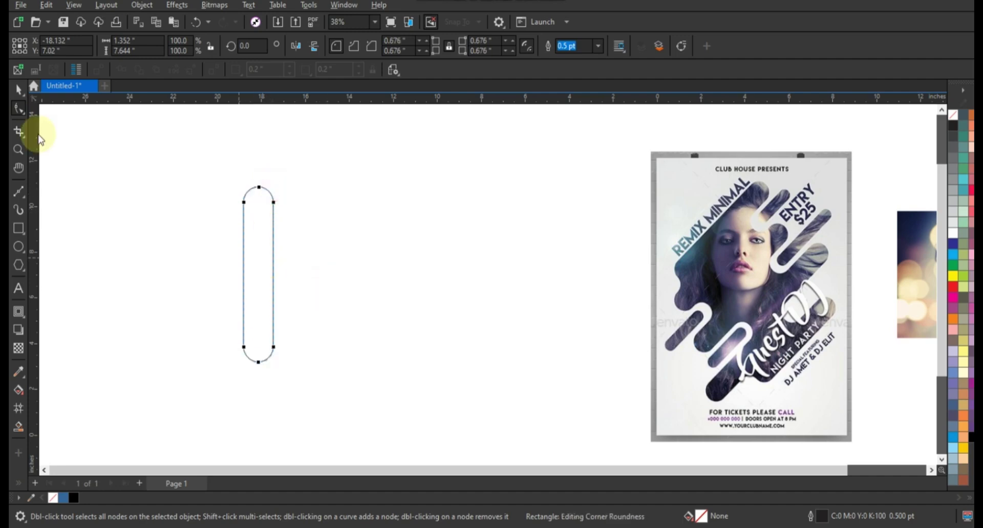
pyautogui.press('space')
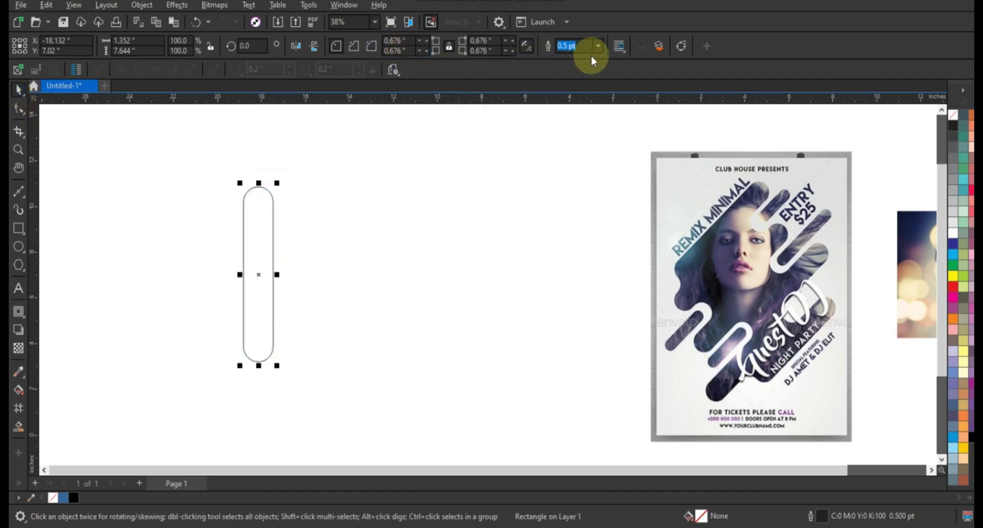
pyautogui.click(592, 57)
pyautogui.click(573, 122)
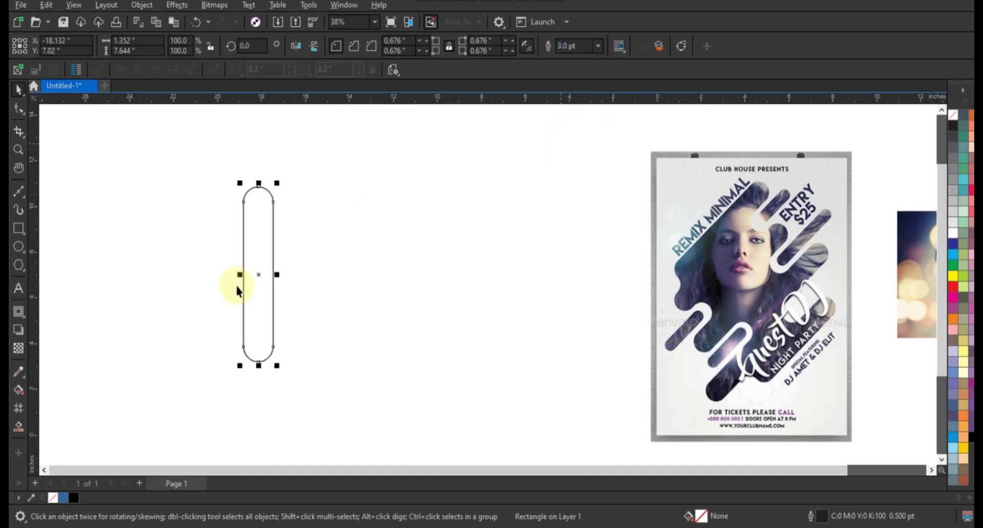
# Mirror-copy the capsule beside itself and repeat with Ctrl+R to build a row of seven.
pyautogui.moveTo(240, 275); pyautogui.dragTo(271, 276)
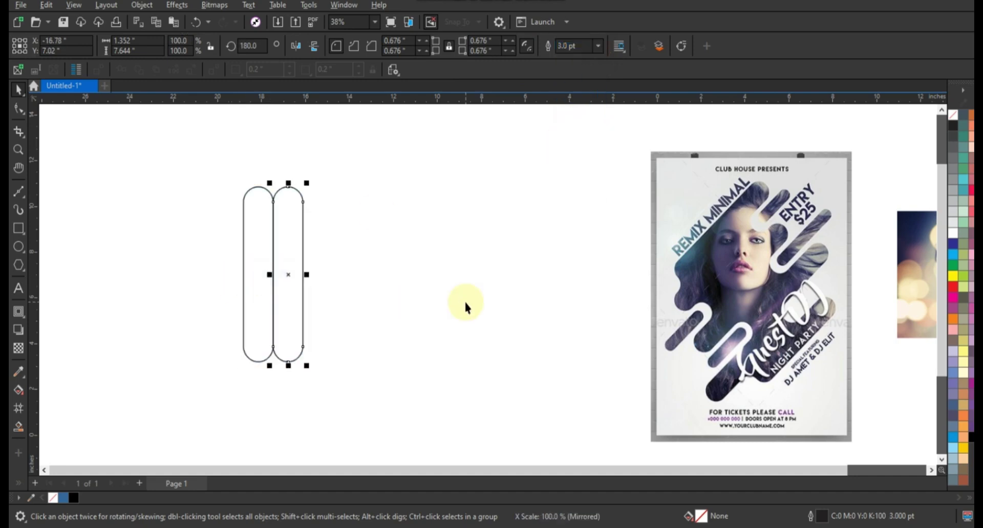
pyautogui.hotkey('ctrl', 'r')
pyautogui.hotkey('ctrl', 'r')
pyautogui.hotkey('ctrl', 'r')
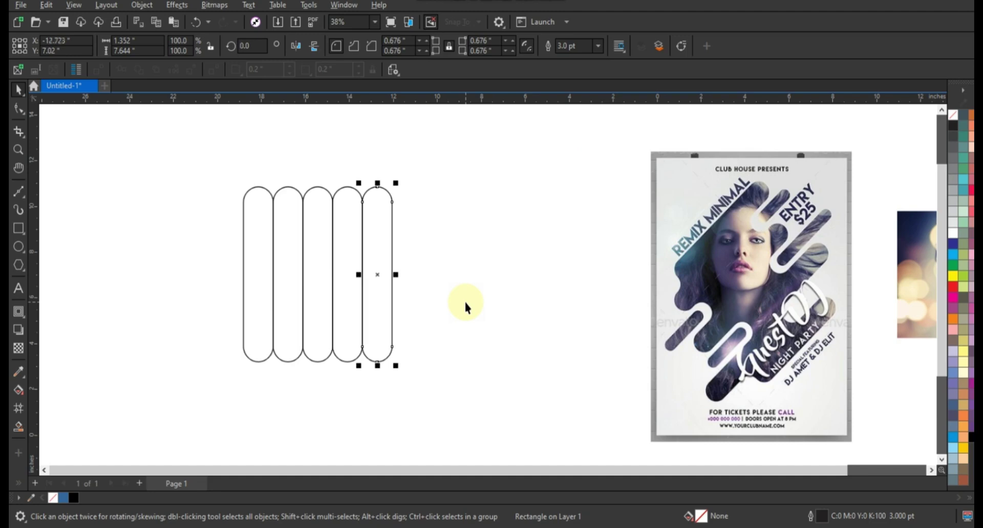
pyautogui.hotkey('ctrl', 'r')
pyautogui.hotkey('ctrl', 'r')
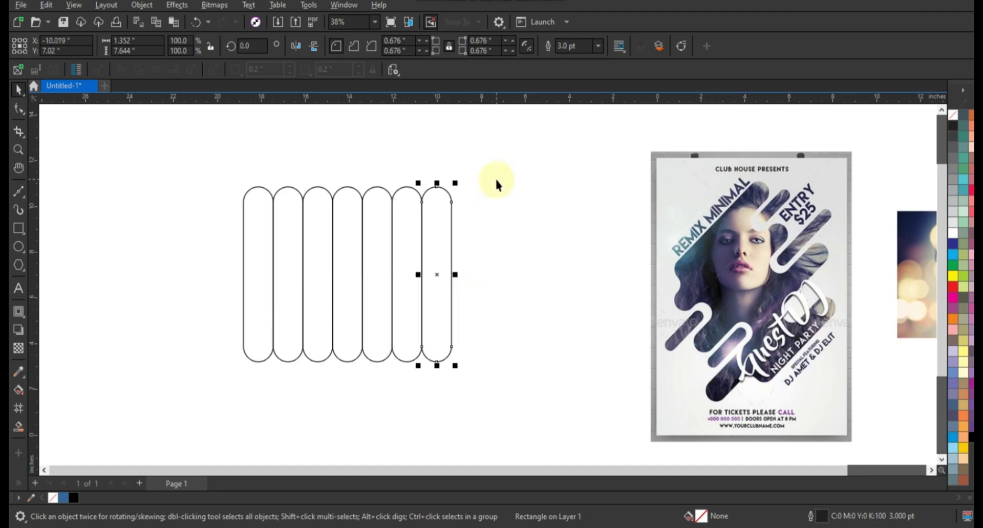
pyautogui.click(496, 177)
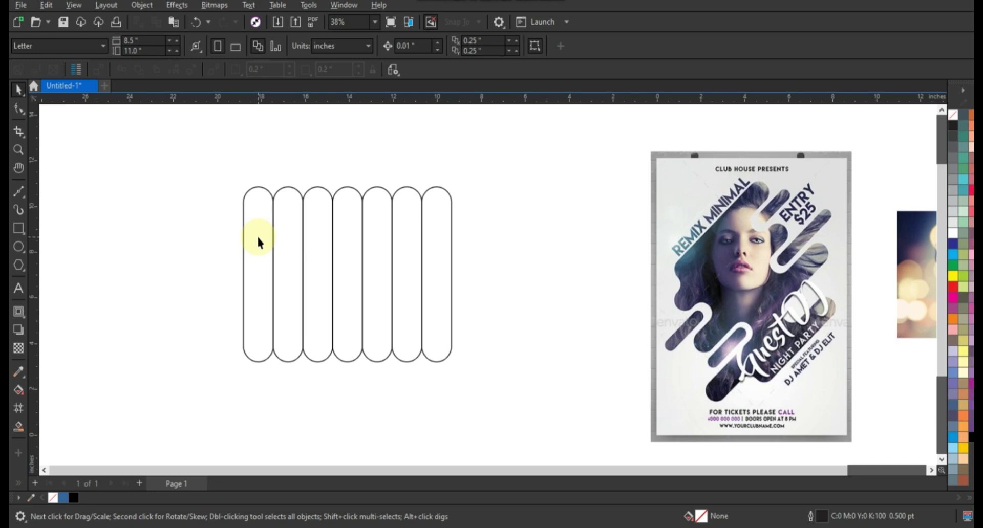
# Move the second, third, fourth, sixth and seventh capsules down to staggered heights.
pyautogui.click(285, 230)
pyautogui.moveTo(283, 215); pyautogui.dragTo(284, 242)
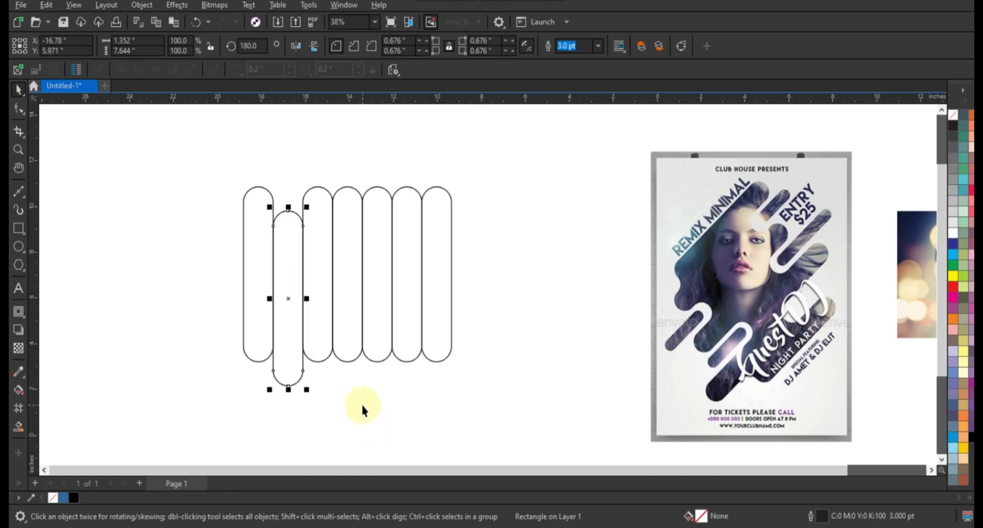
pyautogui.moveTo(318, 252); pyautogui.dragTo(319, 289)
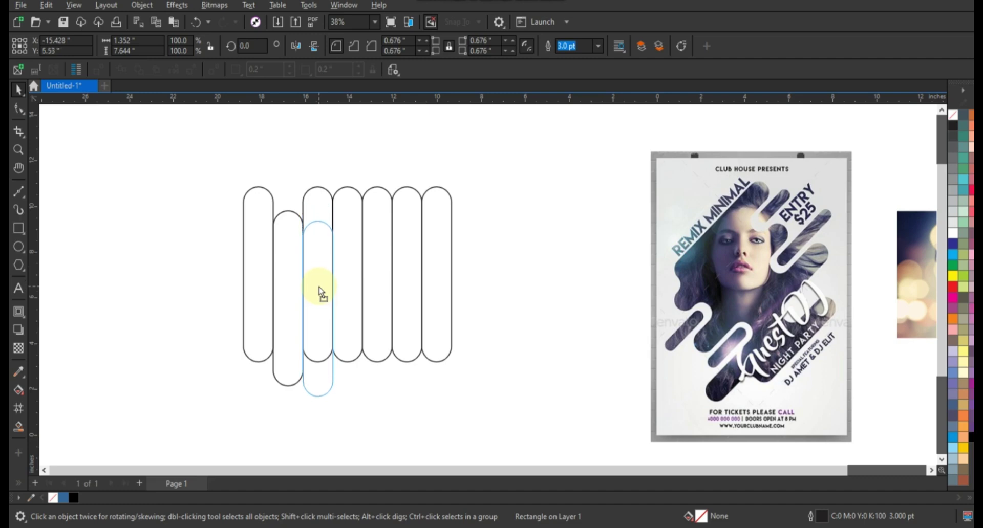
pyautogui.moveTo(319, 287)
pyautogui.mouseDown()
pyautogui.moveTo(318, 278)
pyautogui.moveTo(356, 315)
pyautogui.mouseUp()
pyautogui.click(370, 389)
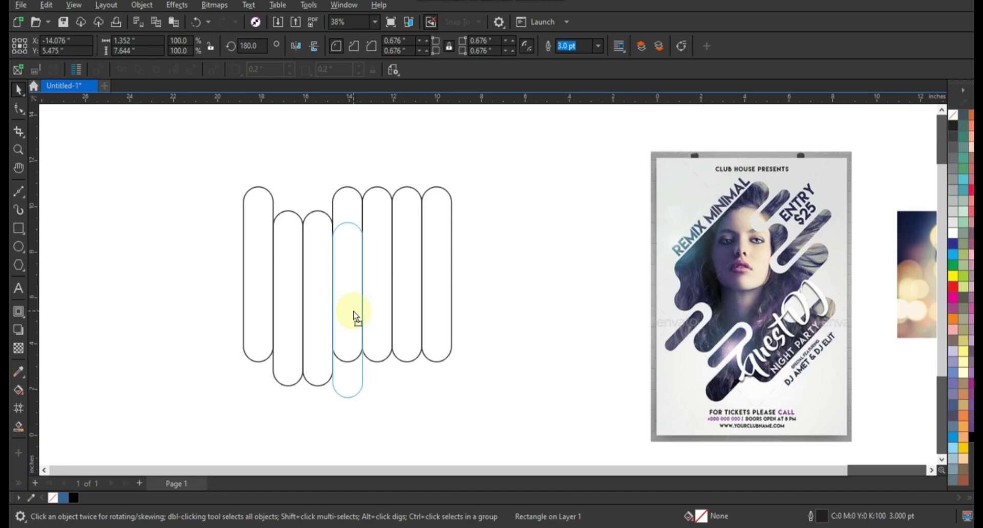
pyautogui.moveTo(356, 315); pyautogui.dragTo(382, 317)
pyautogui.click(380, 309)
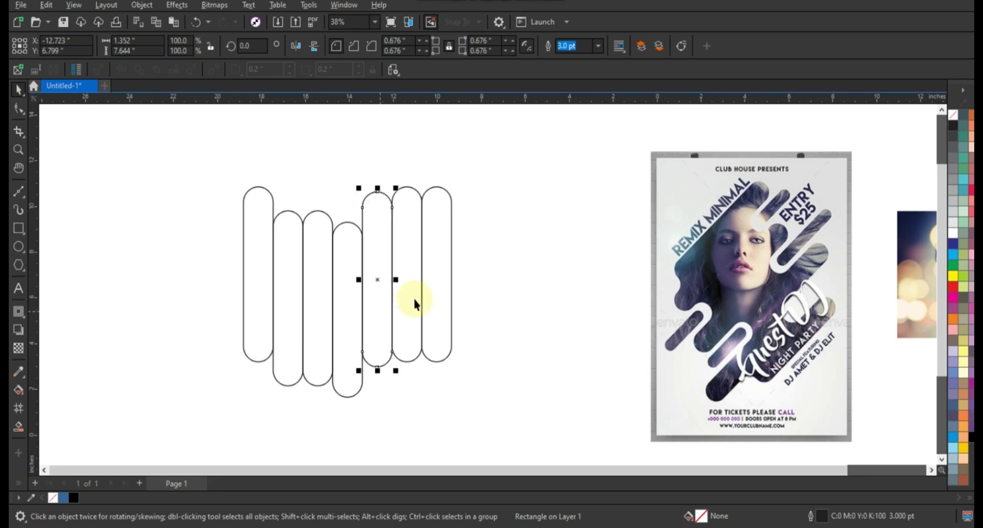
pyautogui.moveTo(412, 280); pyautogui.dragTo(410, 339)
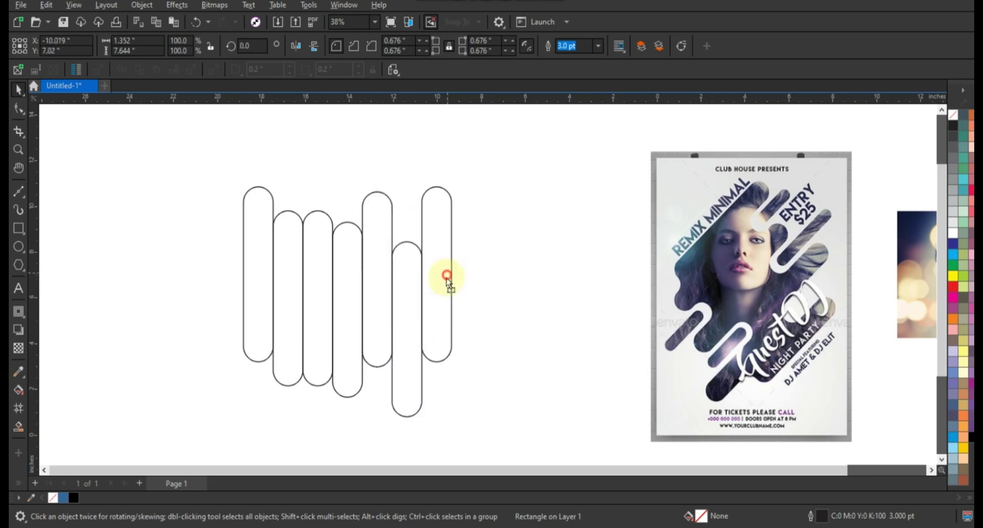
pyautogui.moveTo(447, 277); pyautogui.dragTo(446, 287)
# Drop overlapping copies of the second capsule higher up and the third capsule lower down.
pyautogui.click(492, 286)
pyautogui.moveTo(293, 309); pyautogui.dragTo(288, 241)
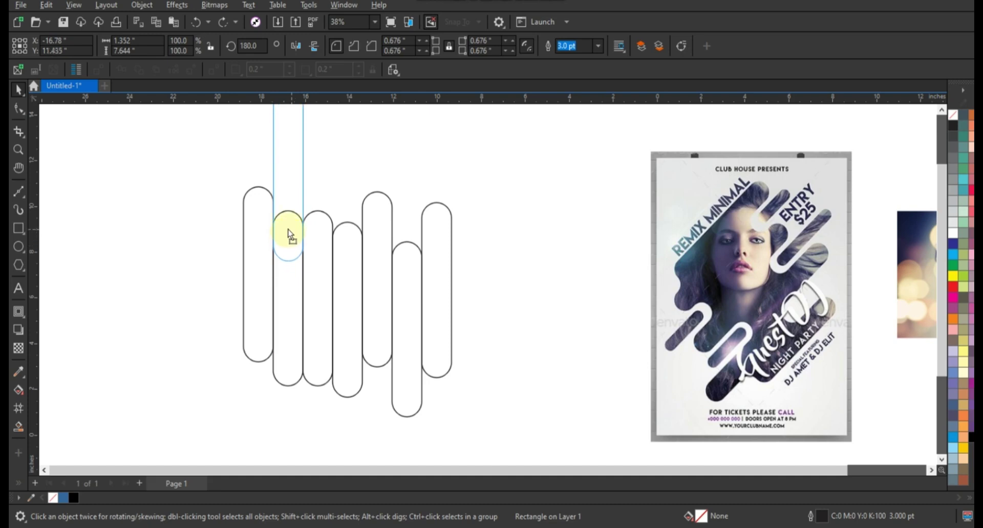
pyautogui.moveTo(288, 240); pyautogui.dragTo(289, 225)
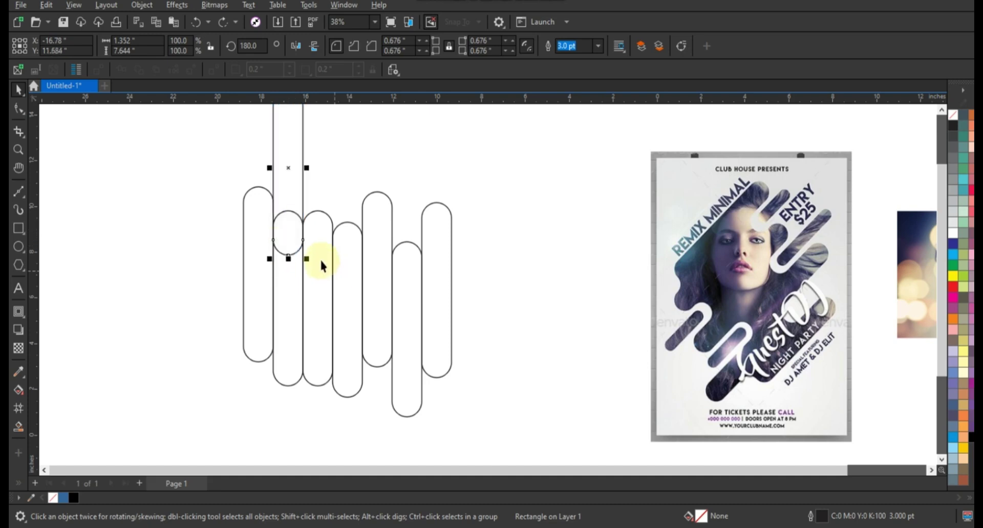
pyautogui.click(321, 262)
pyautogui.moveTo(321, 264); pyautogui.dragTo(311, 386)
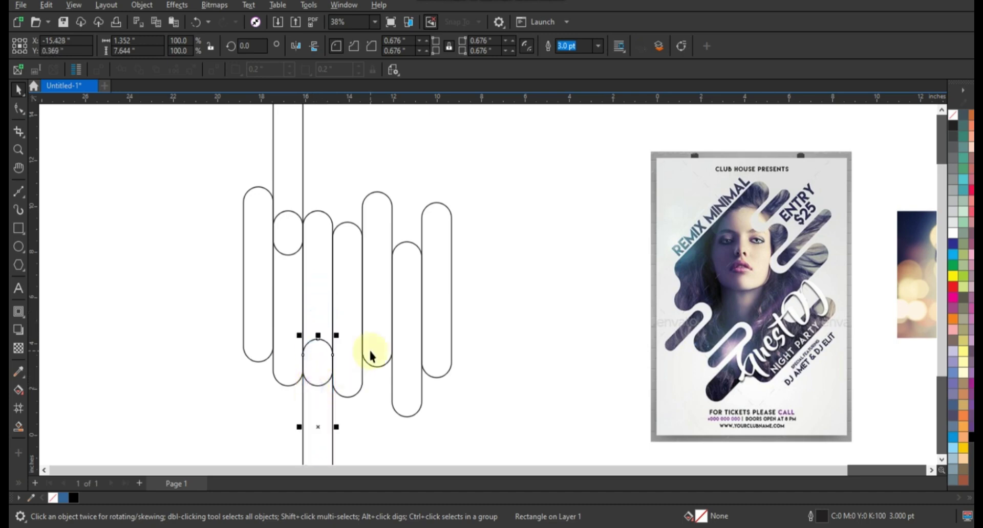
# Add overlapping copies of the fourth, fifth and sixth capsules at alternating heights.
pyautogui.click(353, 262)
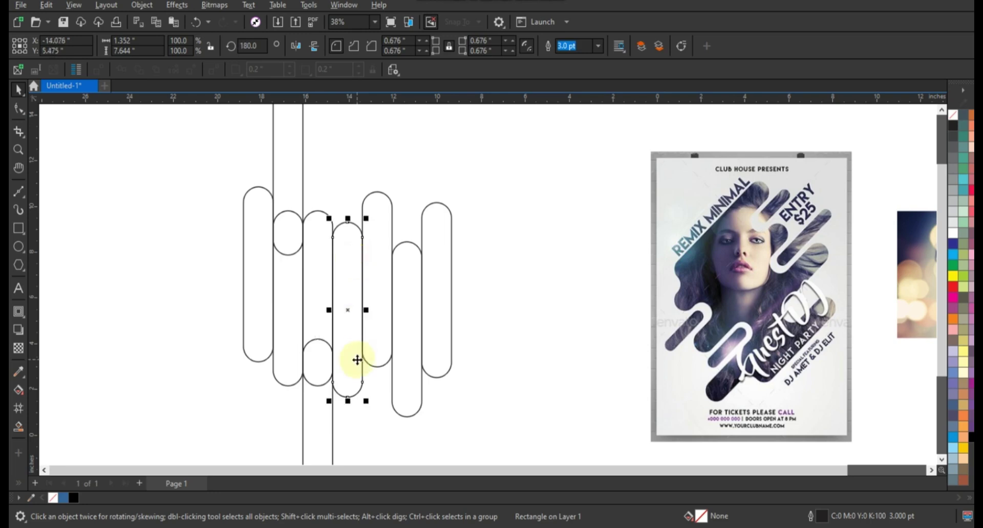
pyautogui.moveTo(357, 360); pyautogui.dragTo(357, 241)
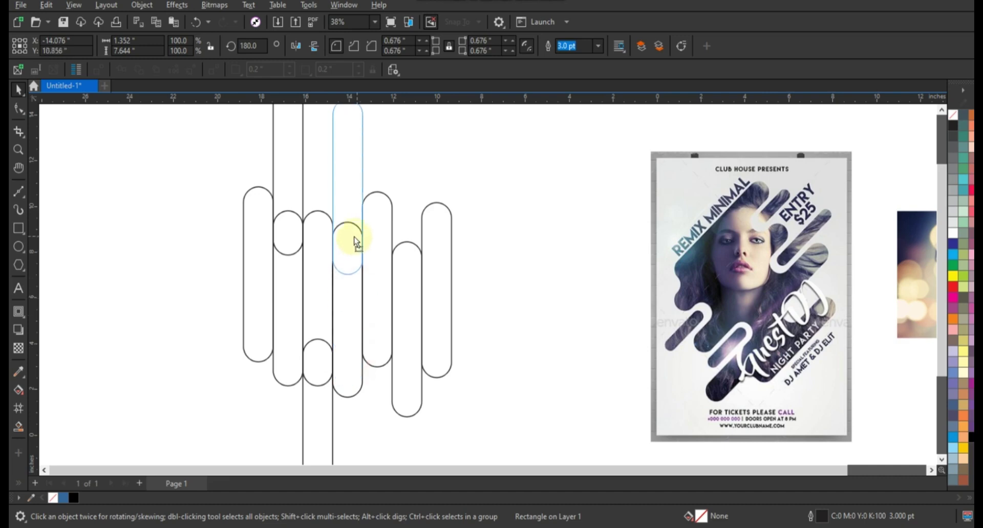
pyautogui.moveTo(354, 235); pyautogui.dragTo(387, 347)
pyautogui.click(390, 235)
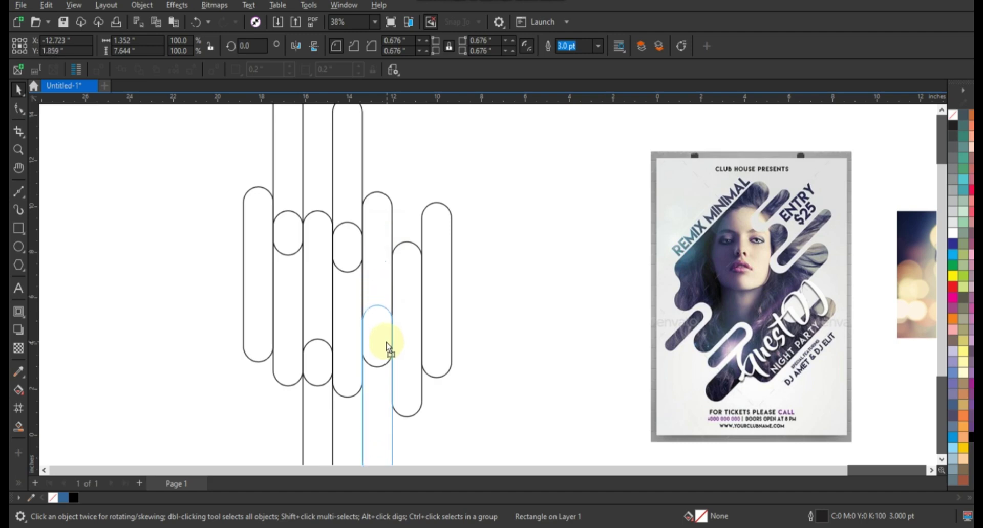
pyautogui.moveTo(387, 346); pyautogui.dragTo(390, 346)
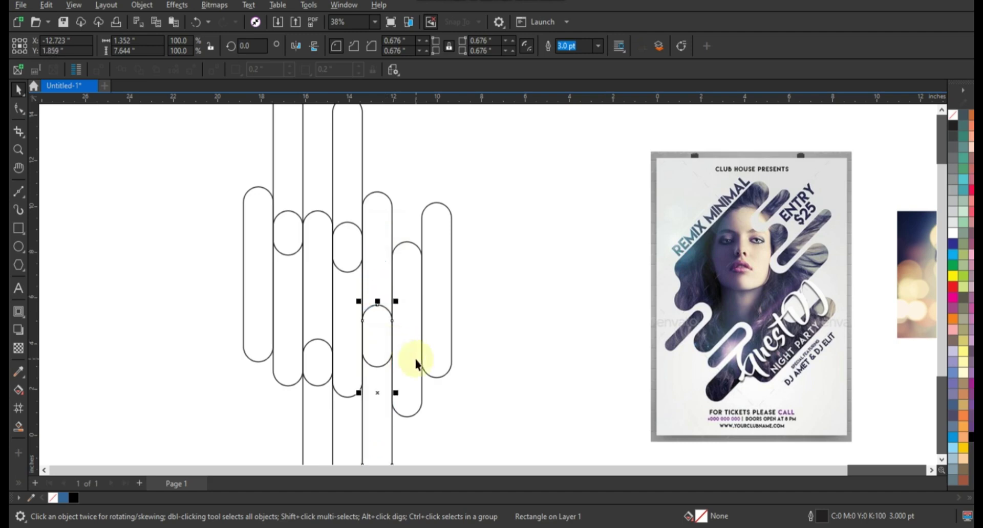
pyautogui.click(413, 358)
pyautogui.moveTo(411, 379); pyautogui.dragTo(407, 248)
pyautogui.click(450, 266)
pyautogui.click(521, 273)
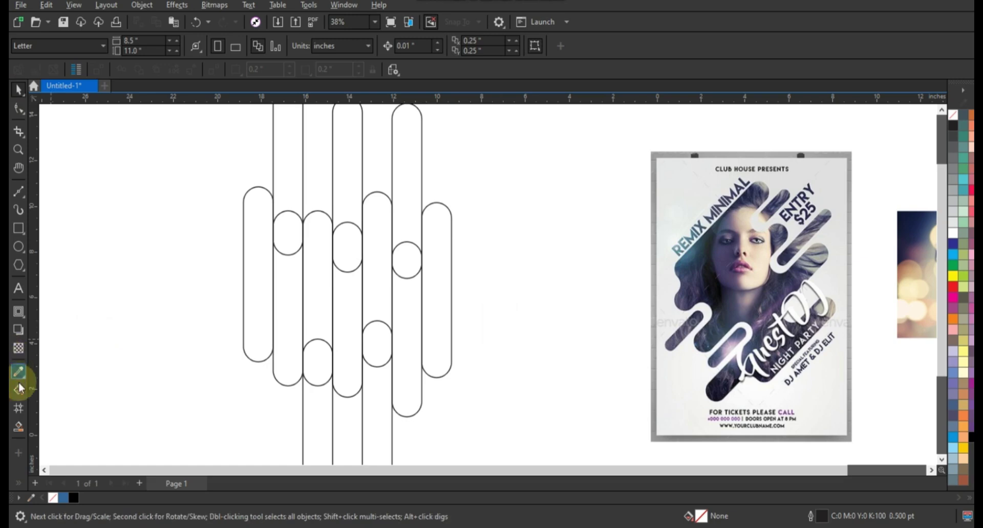
# Smart Fill the seven capsule regions across the row with blue.
pyautogui.click(19, 427)
pyautogui.click(268, 302)
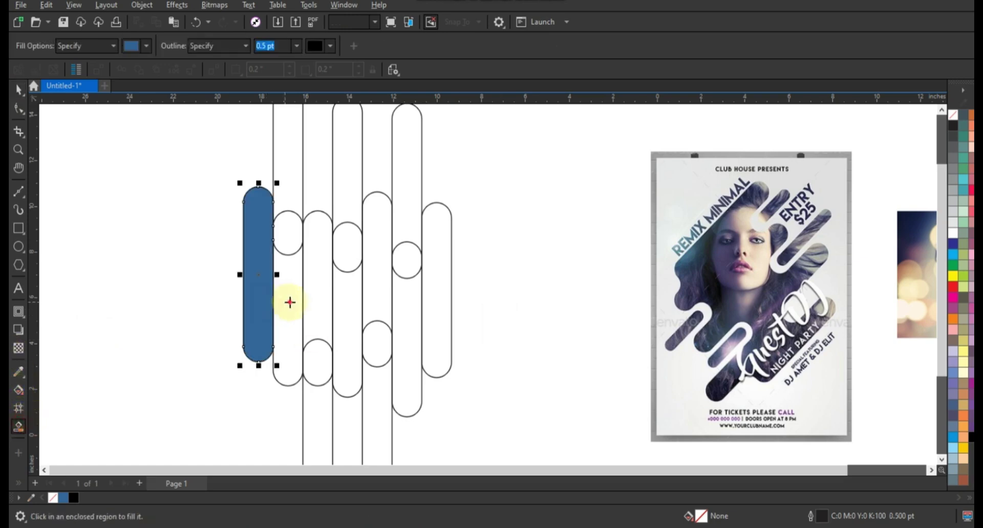
pyautogui.click(288, 302)
pyautogui.click(317, 303)
pyautogui.click(348, 304)
pyautogui.click(378, 306)
pyautogui.click(407, 306)
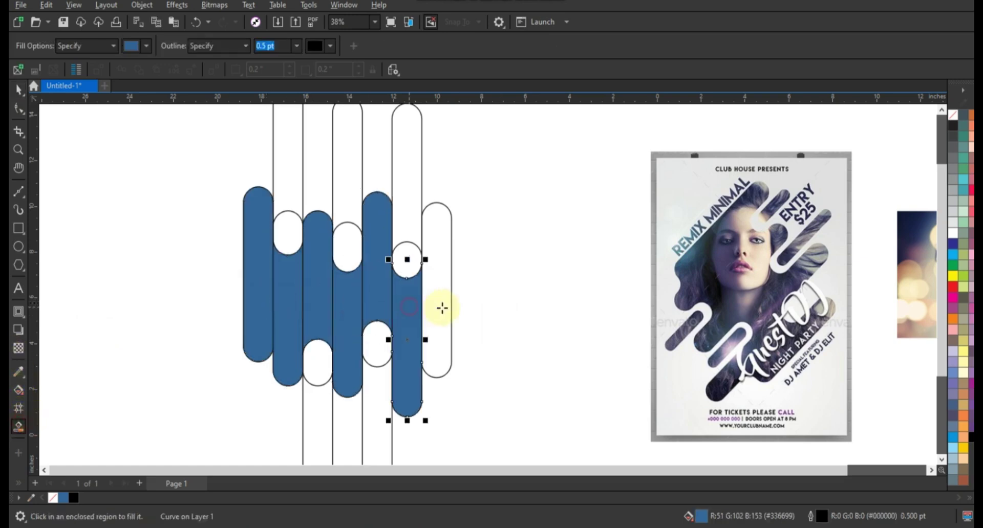
pyautogui.click(438, 307)
pyautogui.click(20, 93)
# Weld the four blue capsules into one connected staggered shape.
pyautogui.click(460, 240)
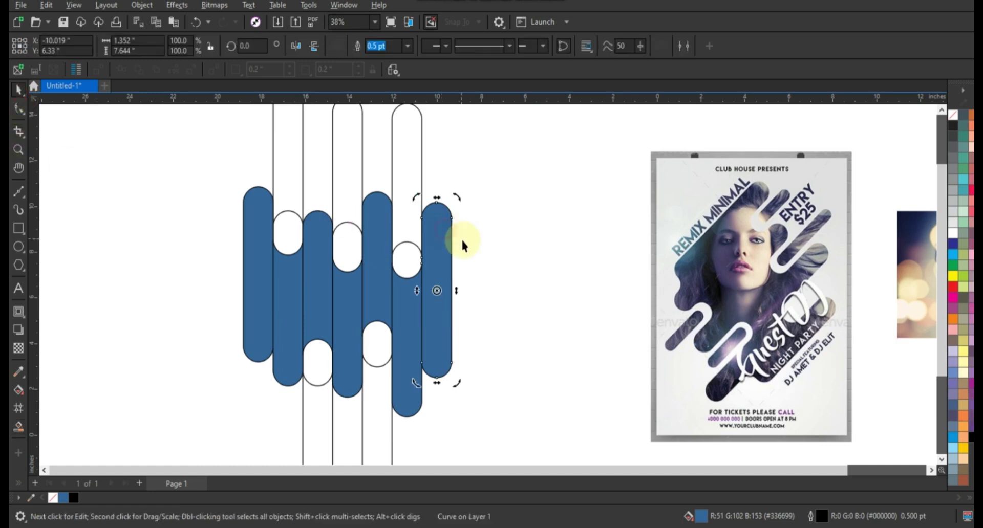
pyautogui.keyDown('shift'); pyautogui.click(407, 303); pyautogui.keyUp('shift')
pyautogui.keyDown('shift'); pyautogui.click(376, 288); pyautogui.keyUp('shift')
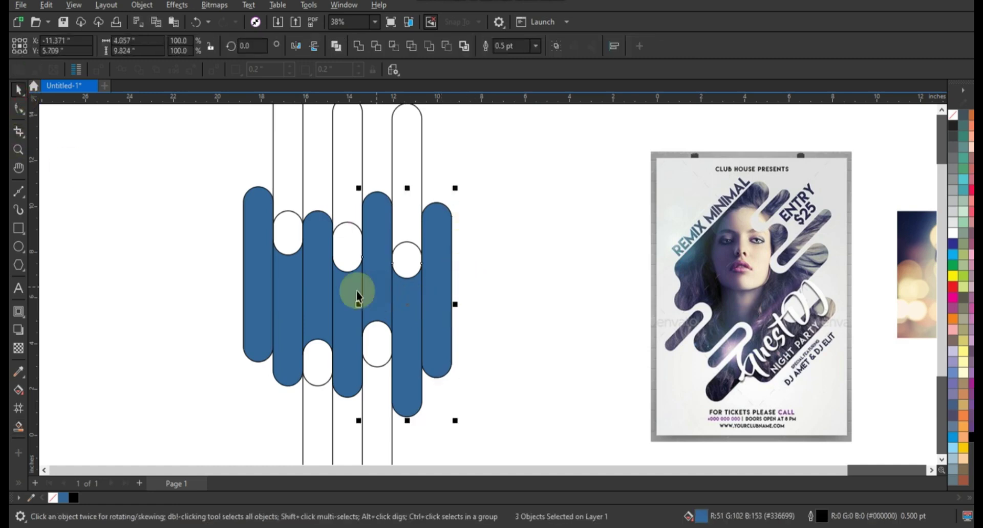
pyautogui.keyDown('shift'); pyautogui.click(341, 290); pyautogui.keyUp('shift')
pyautogui.keyDown('shift'); pyautogui.click(257, 268); pyautogui.keyUp('shift')
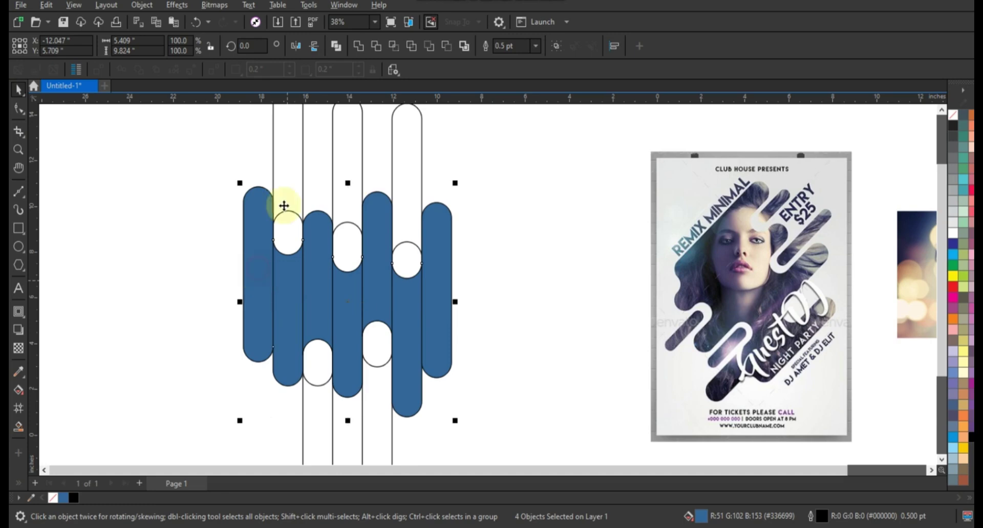
pyautogui.click(359, 48)
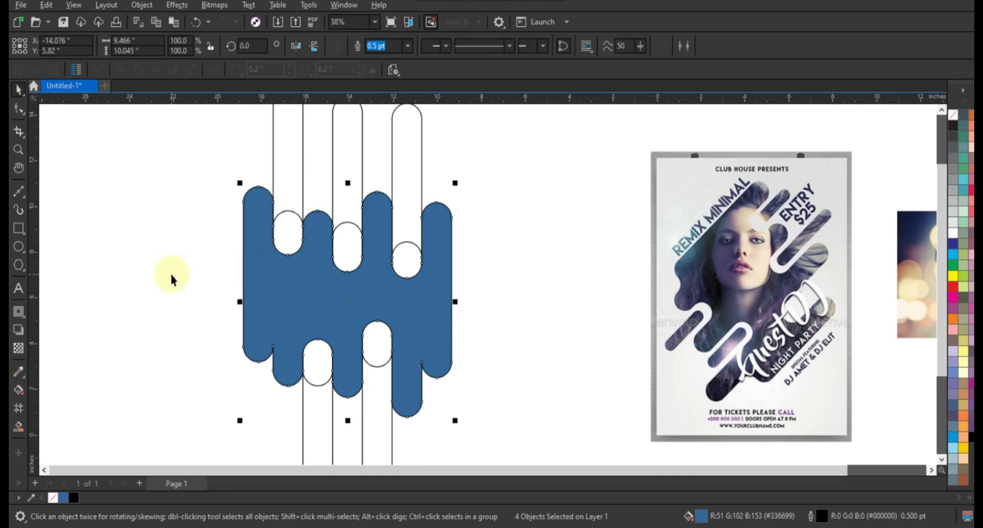
pyautogui.click(171, 275)
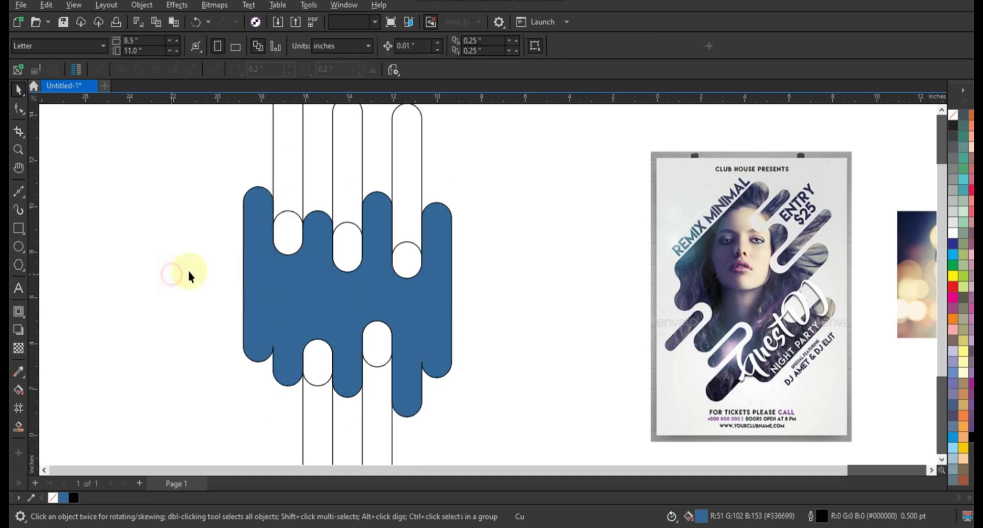
# Zoom into the blue shape's lower edge and fit circles into its inner corners.
pyautogui.click(19, 150)
pyautogui.moveTo(195, 284); pyautogui.dragTo(498, 410)
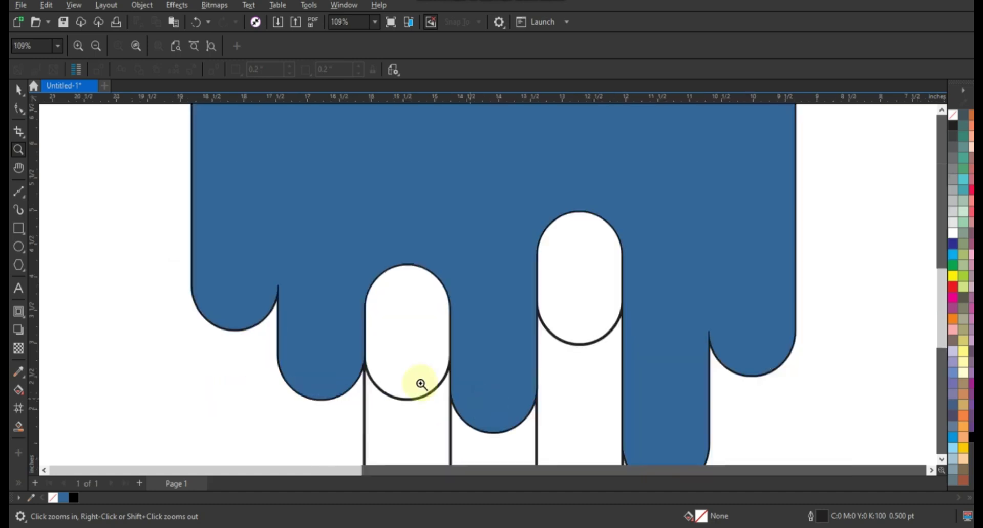
pyautogui.click(19, 247)
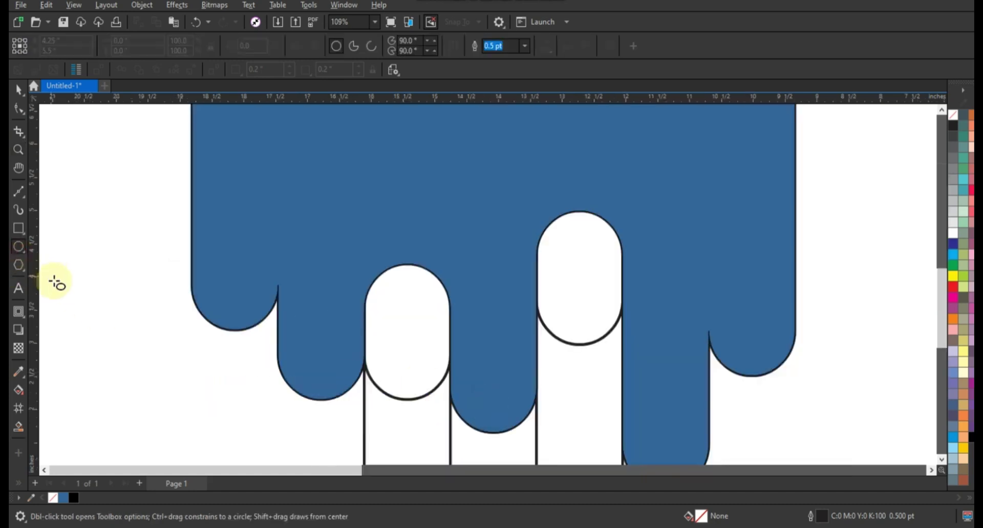
pyautogui.moveTo(211, 364)
pyautogui.mouseDown()
pyautogui.moveTo(233, 409)
pyautogui.moveTo(259, 414)
pyautogui.moveTo(255, 362)
pyautogui.moveTo(285, 392)
pyautogui.mouseUp()
pyautogui.click(19, 90)
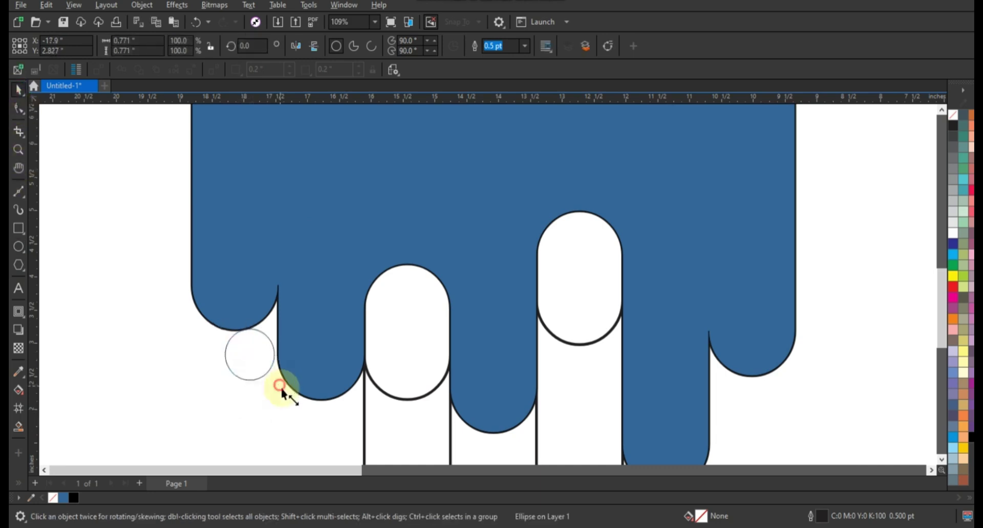
pyautogui.moveTo(228, 334); pyautogui.dragTo(220, 328)
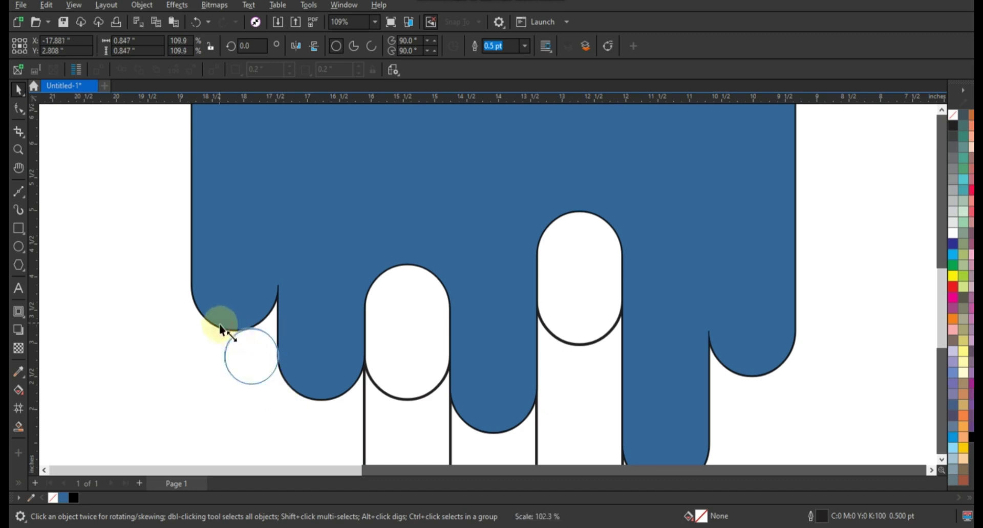
pyautogui.moveTo(248, 357); pyautogui.dragTo(733, 404)
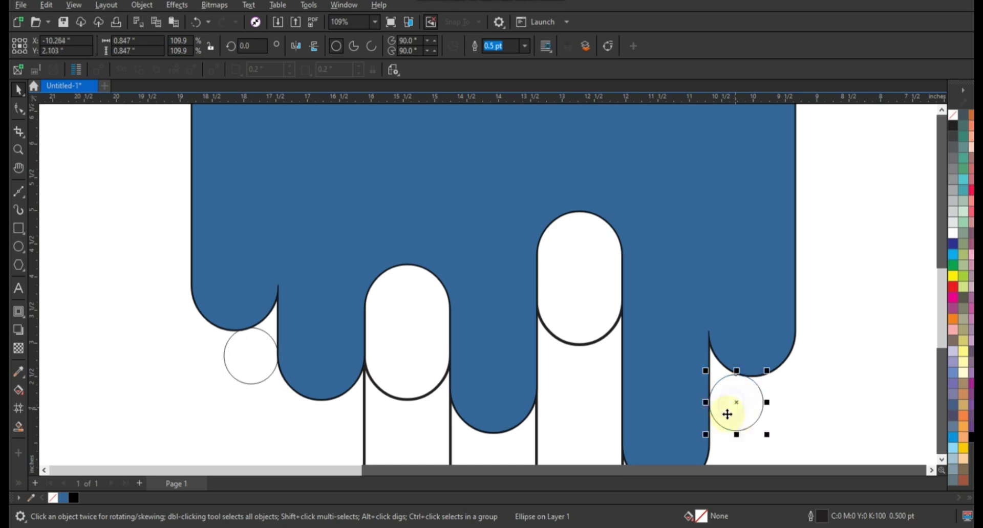
# Smart Fill the gaps between the circles and shape, then delete both circles.
pyautogui.click(19, 426)
pyautogui.click(273, 324)
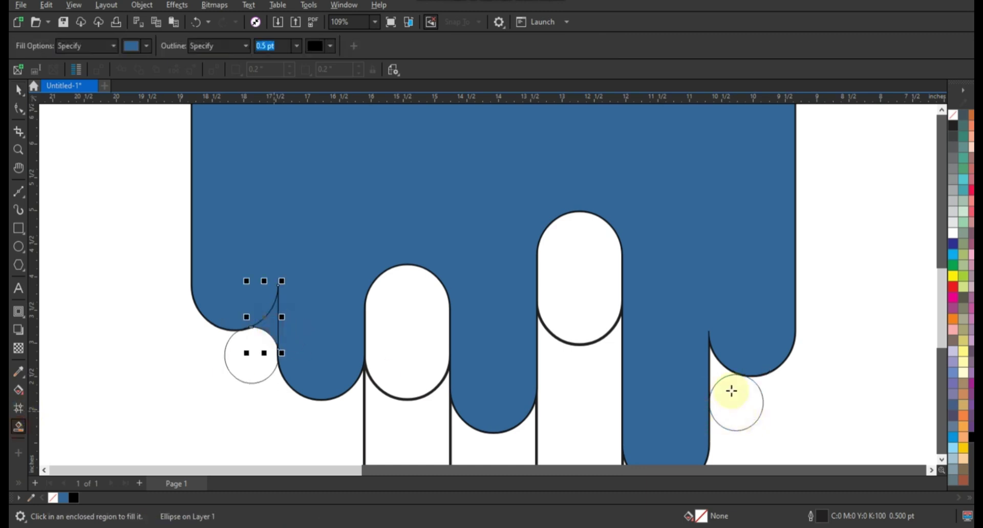
pyautogui.click(721, 367)
pyautogui.click(18, 91)
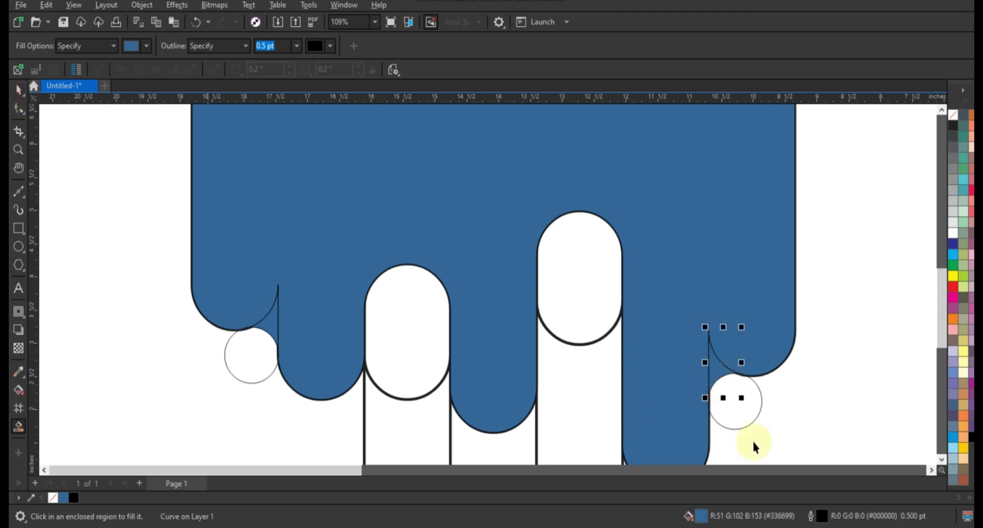
pyautogui.click(735, 402)
pyautogui.press('Delete')
pyautogui.click(249, 357)
pyautogui.press('Delete')
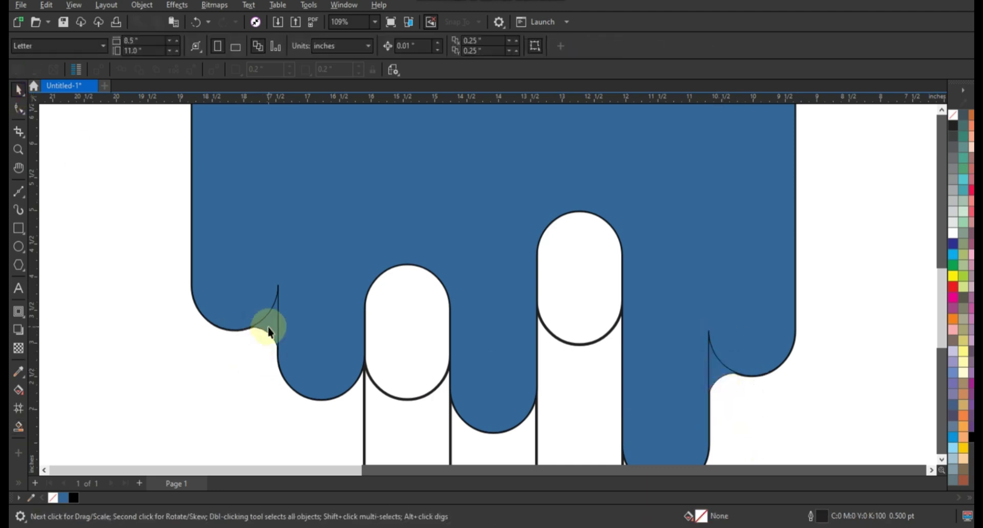
# Weld the two corner fill pieces into the blue shape.
pyautogui.click(263, 329)
pyautogui.keyDown('shift'); pyautogui.click(713, 373); pyautogui.keyUp('shift')
pyautogui.keyDown('shift'); pyautogui.click(665, 281); pyautogui.keyUp('shift')
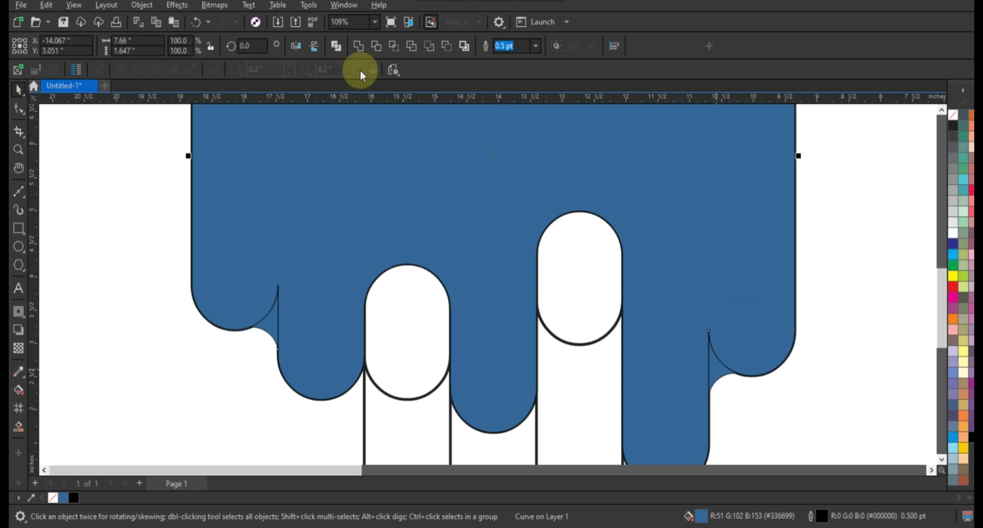
pyautogui.click(359, 45)
# Delete the extra nodes along both rounded corners, leaving 50 nodes.
pyautogui.click(18, 109)
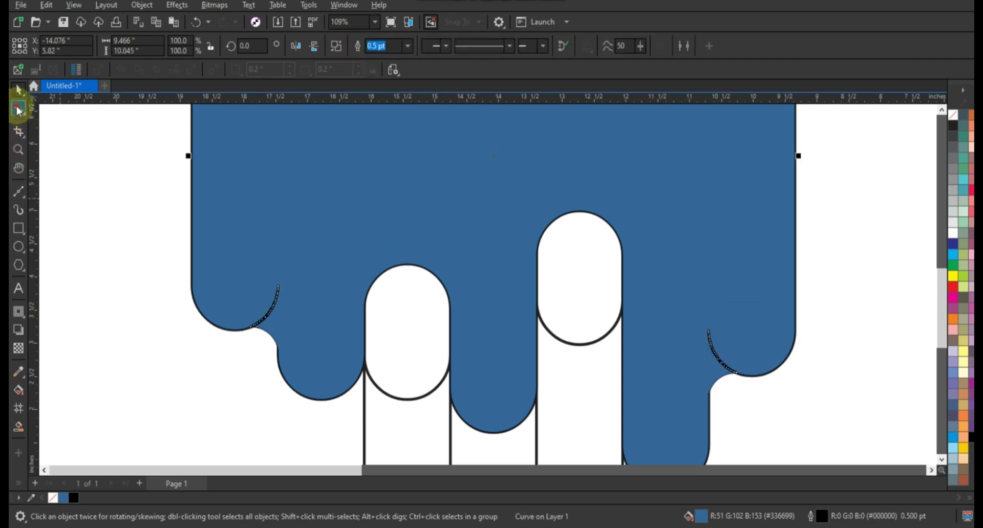
pyautogui.moveTo(226, 258); pyautogui.dragTo(290, 315)
pyautogui.moveTo(315, 267); pyautogui.dragTo(247, 333)
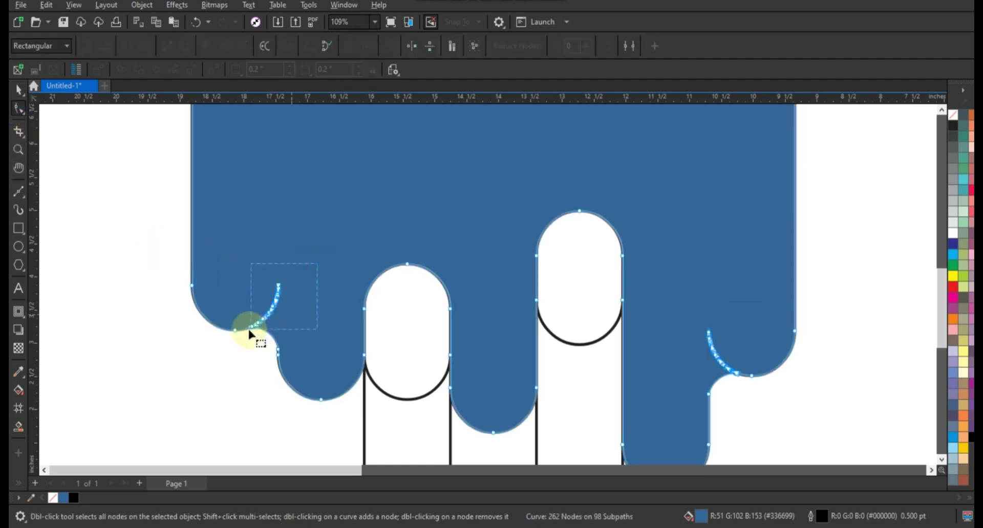
pyautogui.press('Delete')
pyautogui.moveTo(670, 302); pyautogui.dragTo(737, 380)
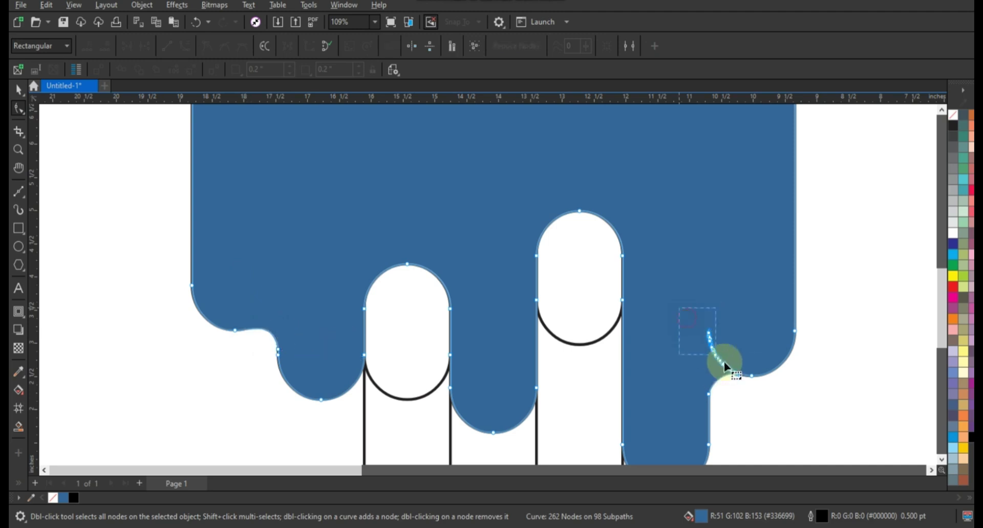
pyautogui.press('Delete')
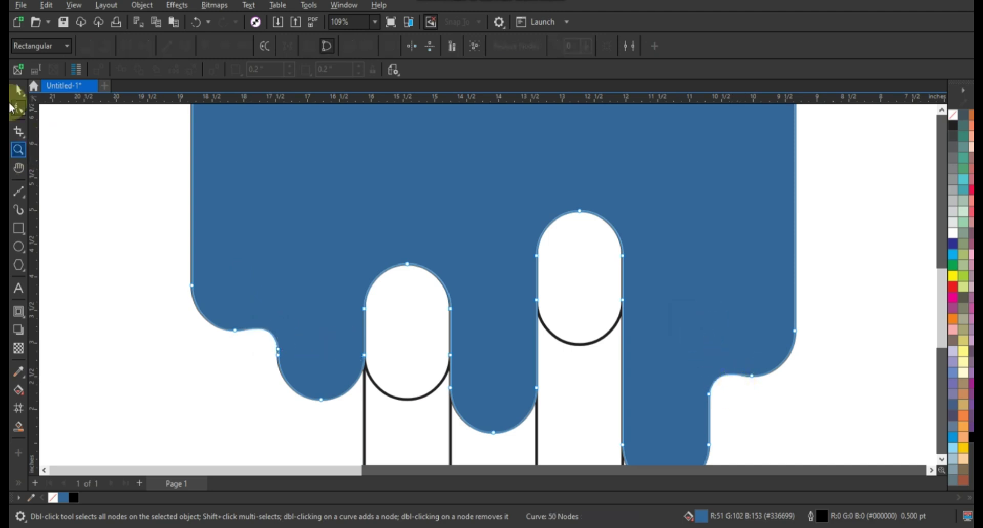
# Click through the overlapping objects to pick out the white capsules around the blue shape.
pyautogui.click(18, 90)
pyautogui.scroll(-3, 564, 325)
pyautogui.press('space')
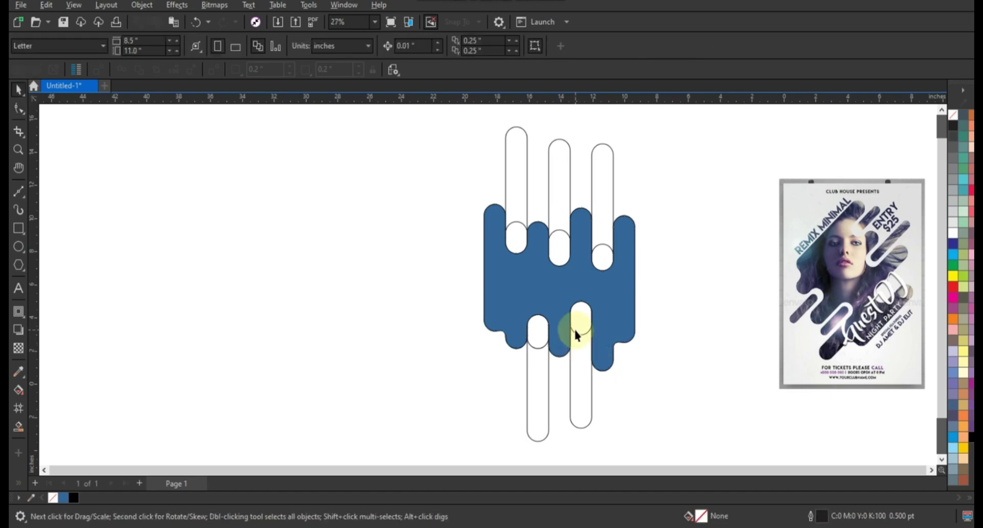
pyautogui.click(574, 328)
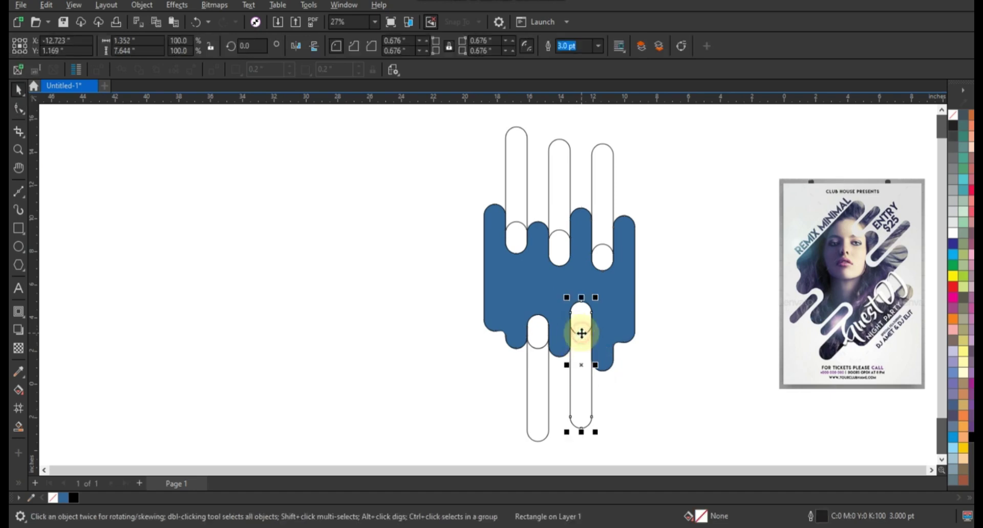
pyautogui.click(563, 233)
pyautogui.click(516, 220)
pyautogui.click(516, 220)
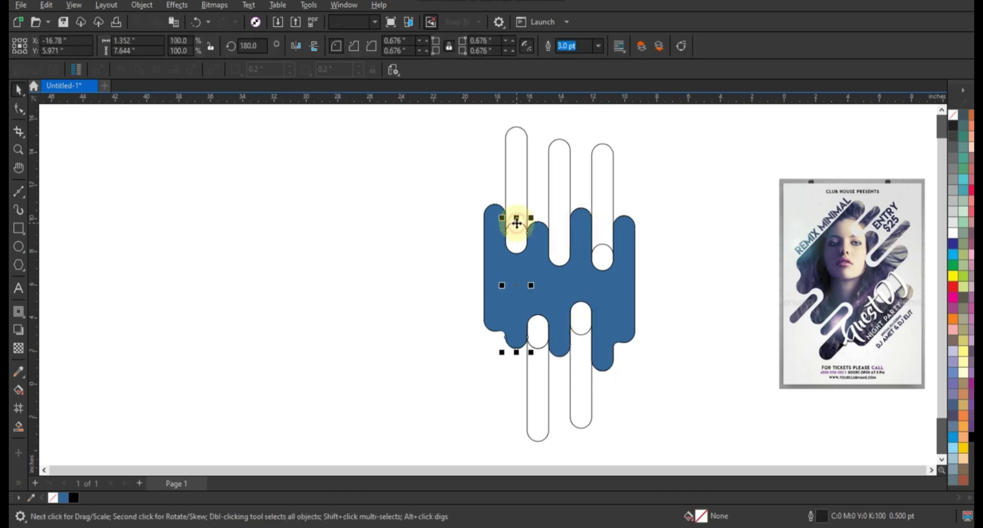
pyautogui.click(604, 252)
pyautogui.click(610, 252)
pyautogui.click(582, 330)
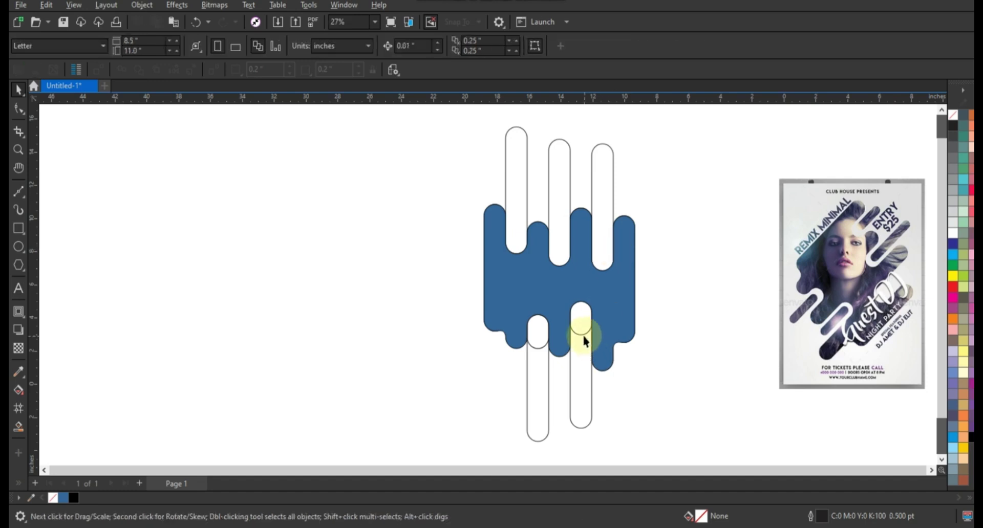
pyautogui.click(582, 335)
# Select the lower-left and two upper white capsules and combine them into one curve.
pyautogui.click(540, 343)
pyautogui.click(542, 348)
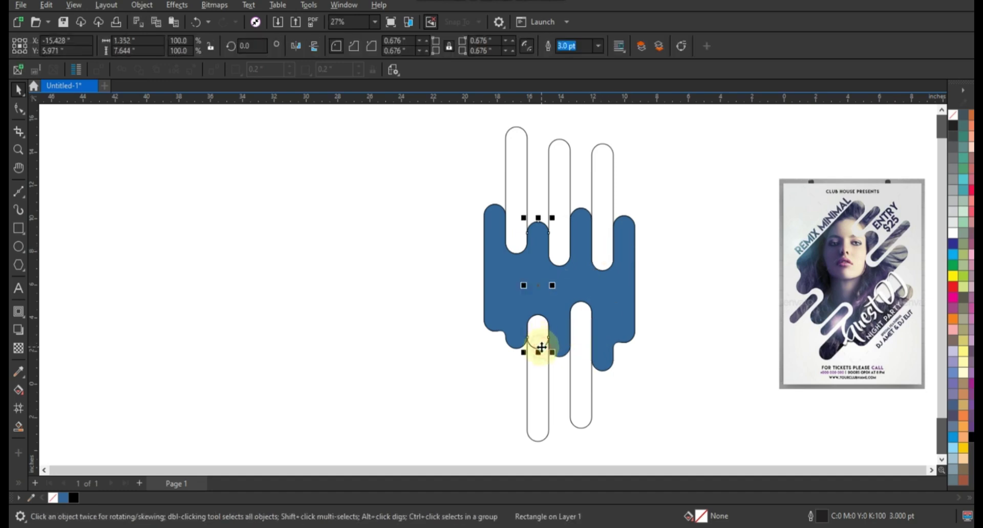
pyautogui.click(543, 354)
pyautogui.click(543, 358)
pyautogui.keyDown('shift'); pyautogui.click(518, 221); pyautogui.keyUp('shift')
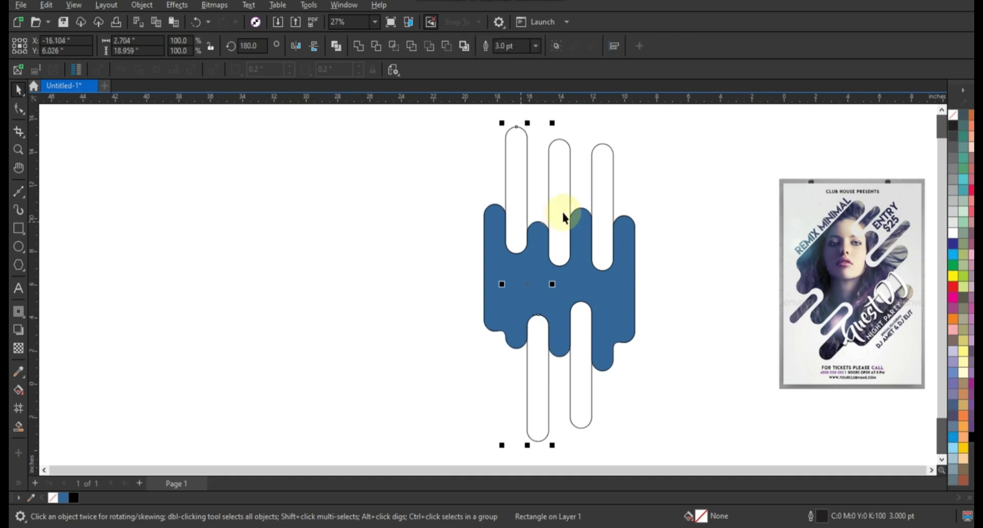
pyautogui.keyDown('shift'); pyautogui.click(566, 213); pyautogui.keyUp('shift')
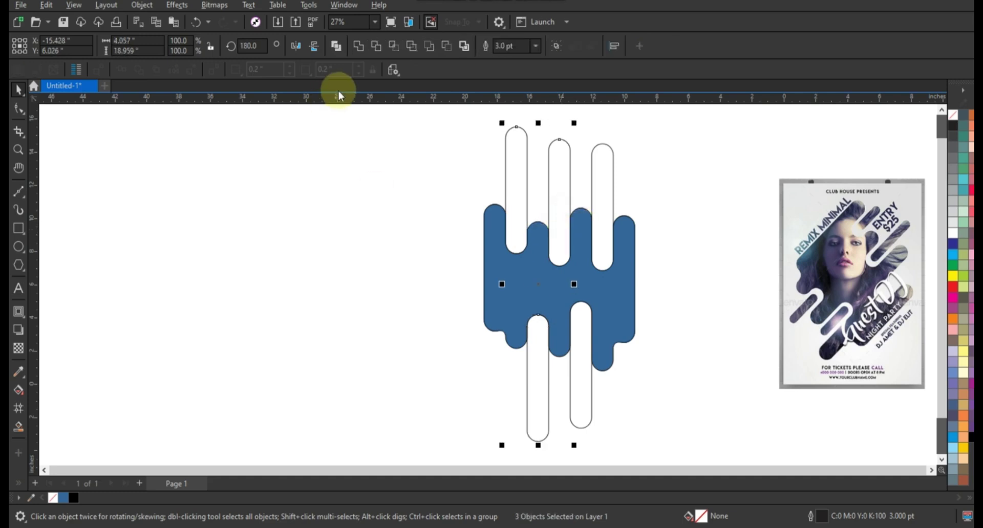
pyautogui.click(357, 47)
# Add a 0.221" inside contour to the combined white capsules.
pyautogui.click(19, 312)
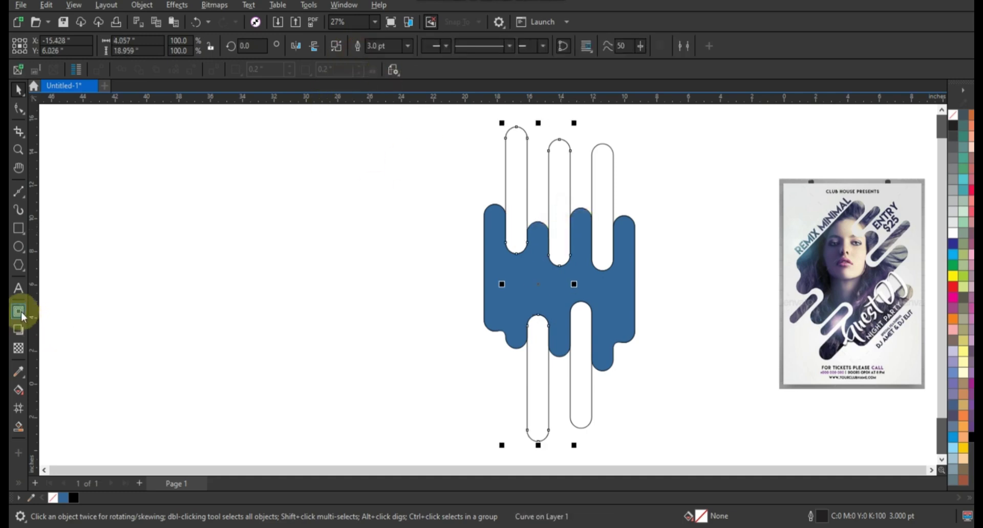
pyautogui.moveTo(571, 151); pyautogui.dragTo(569, 162)
pyautogui.click(19, 89)
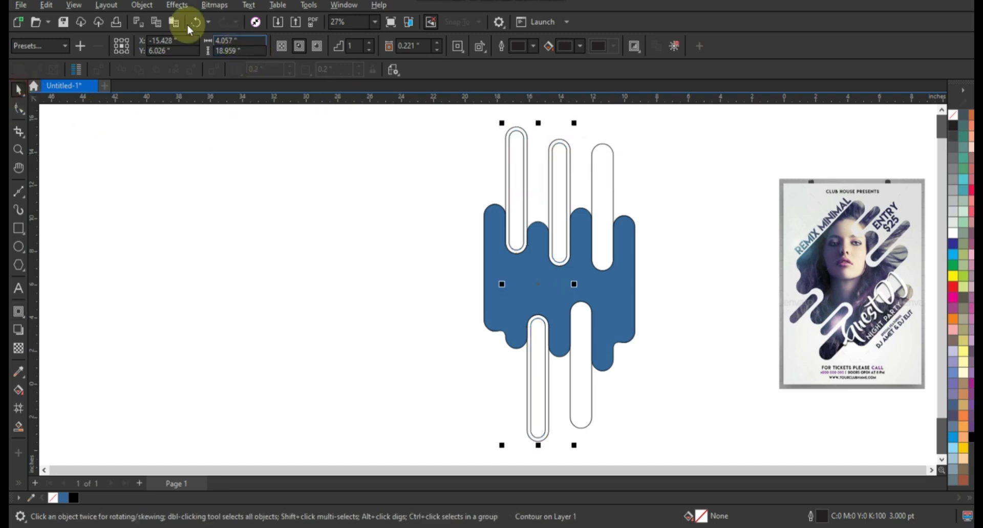
# Separate the contour from the originals and delete the outer capsules.
pyautogui.click(141, 5)
pyautogui.click(195, 297)
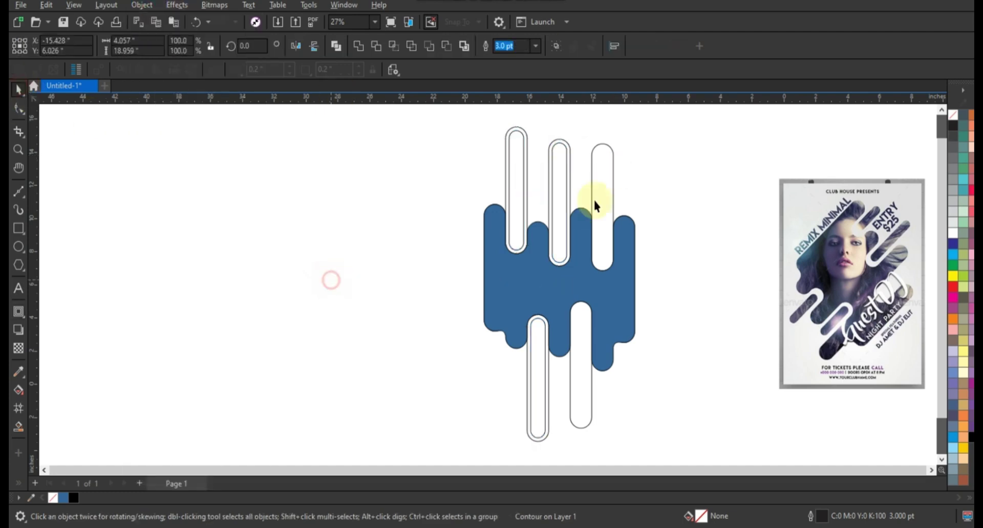
pyautogui.click(595, 202)
pyautogui.press('Delete')
pyautogui.click(556, 140)
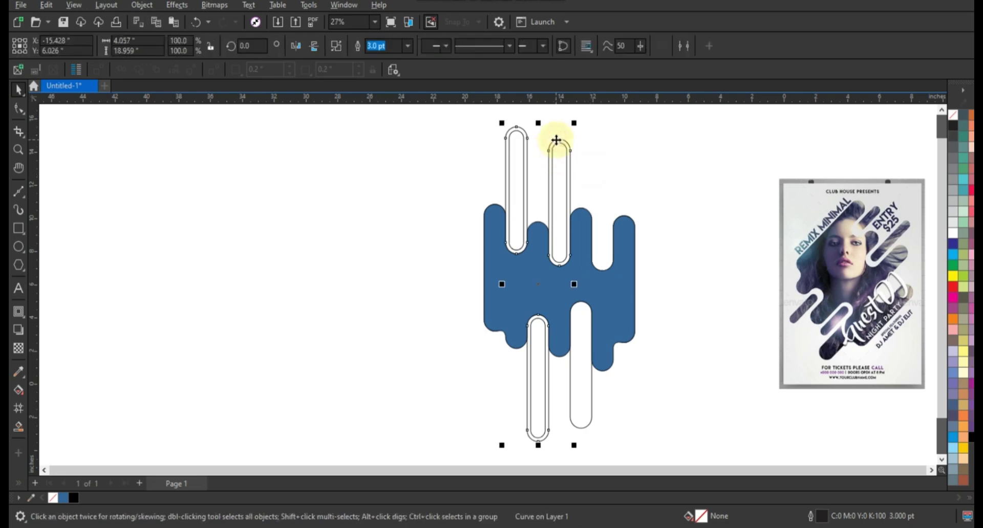
pyautogui.click(556, 151)
# Break the contour into separate capsules and shorten the top-left and middle ones from the top.
pyautogui.click(337, 49)
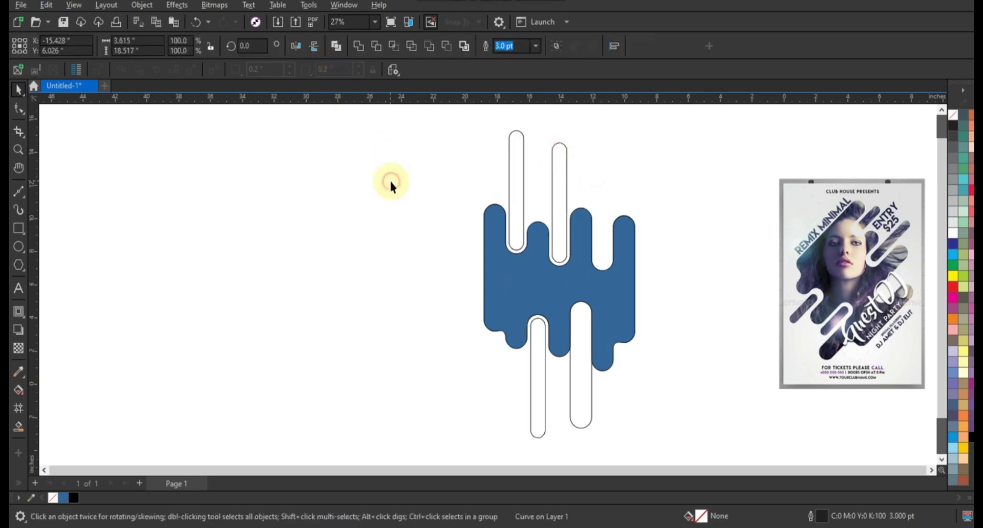
pyautogui.click(514, 159)
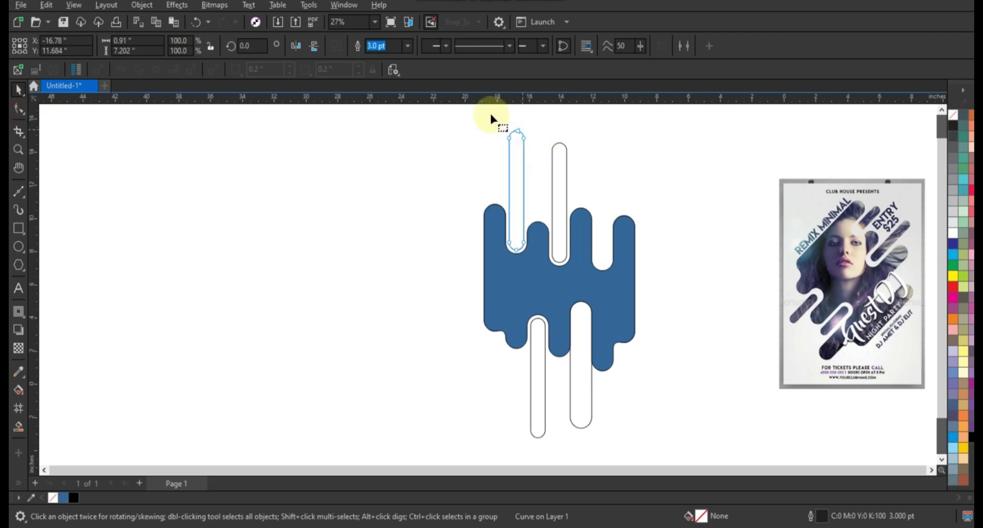
pyautogui.press('F10')
pyautogui.moveTo(523, 183); pyautogui.dragTo(523, 194)
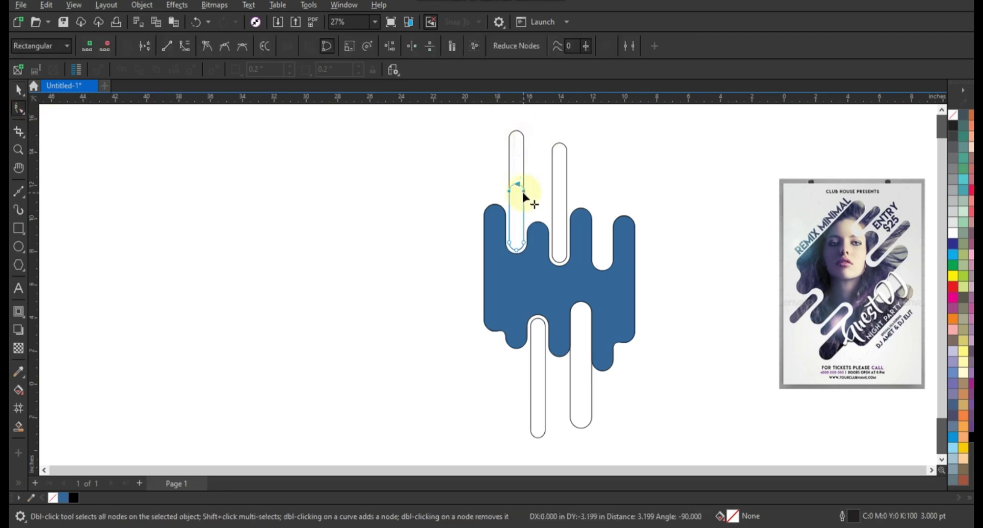
pyautogui.click(567, 195)
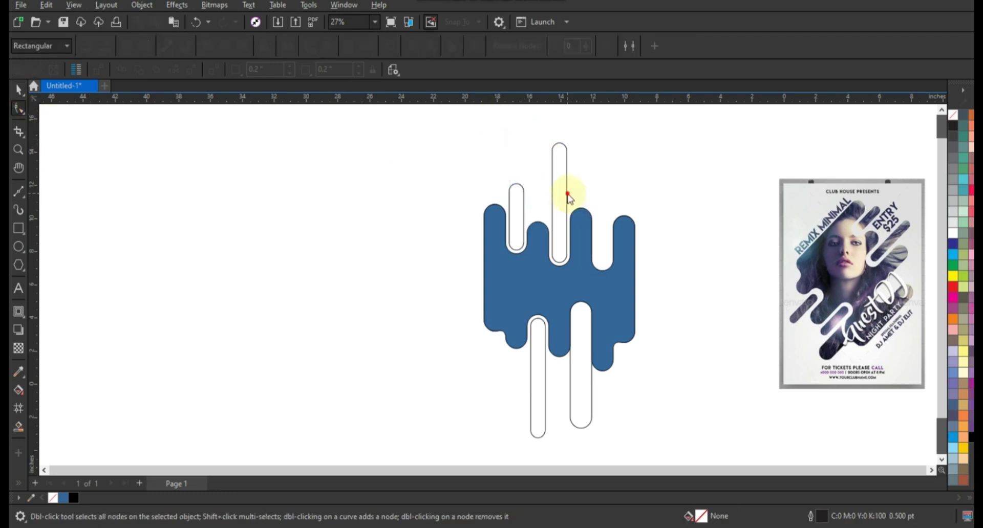
pyautogui.click(560, 151)
pyautogui.click(559, 152)
pyautogui.moveTo(566, 151); pyautogui.dragTo(569, 172)
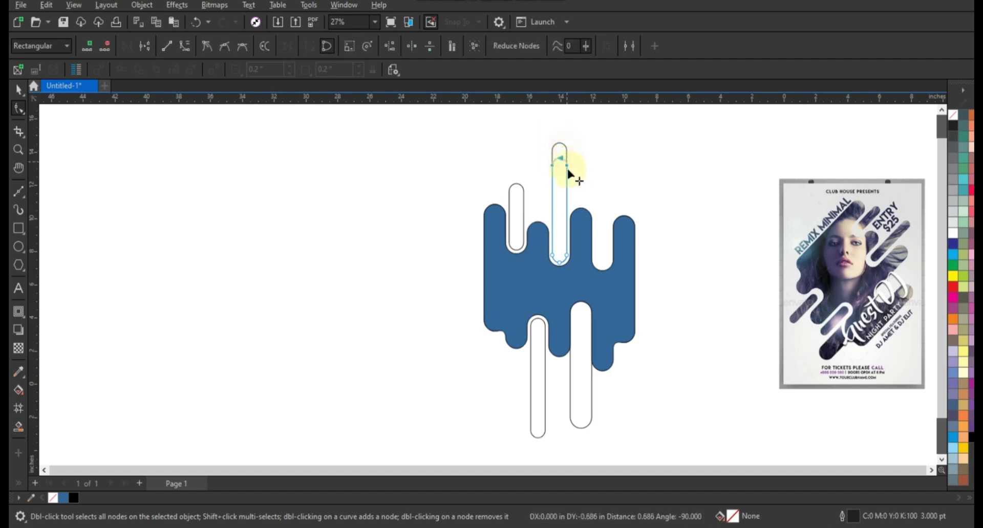
# Raise the bottom end of the lower-left capsule.
pyautogui.click(541, 365)
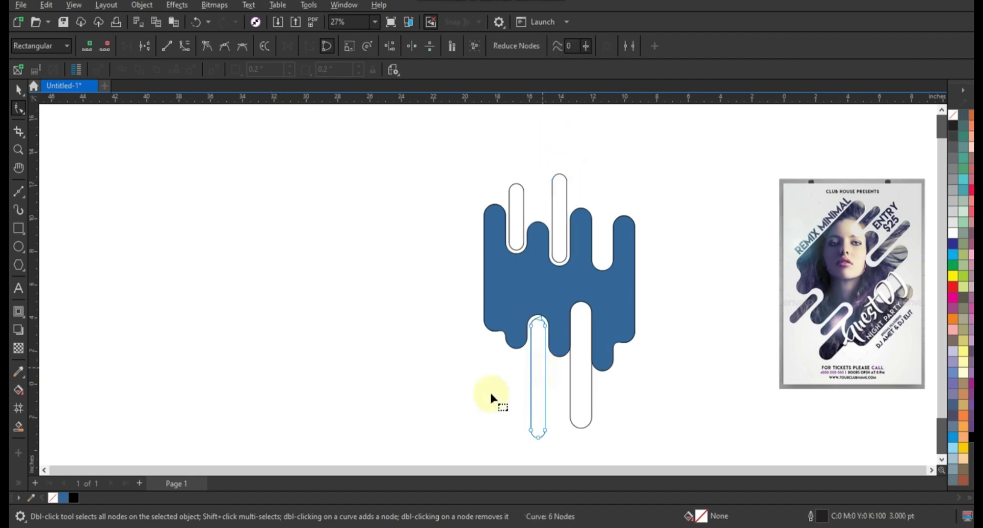
pyautogui.moveTo(492, 394)
pyautogui.mouseDown()
pyautogui.moveTo(550, 448)
pyautogui.moveTo(547, 431)
pyautogui.mouseUp()
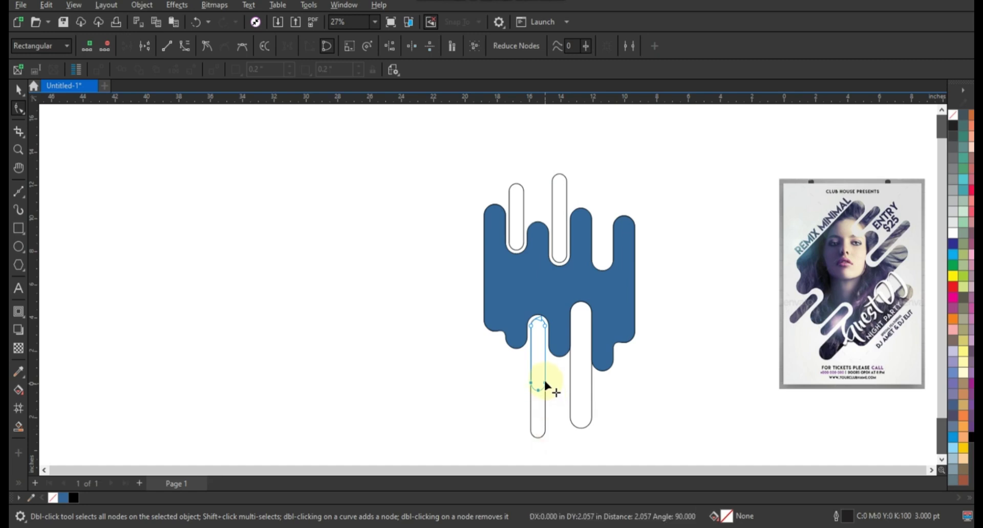
pyautogui.moveTo(547, 398); pyautogui.dragTo(544, 380)
pyautogui.click(20, 91)
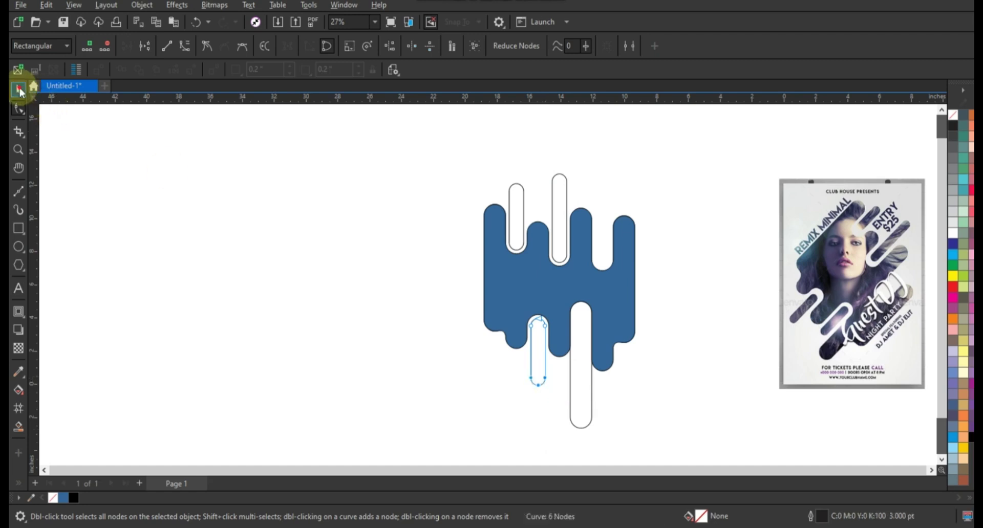
# Replace the tall lower-right capsule with a copy of the lower-left one.
pyautogui.click(582, 401)
pyautogui.press('Delete')
pyautogui.moveTo(542, 384); pyautogui.dragTo(586, 374)
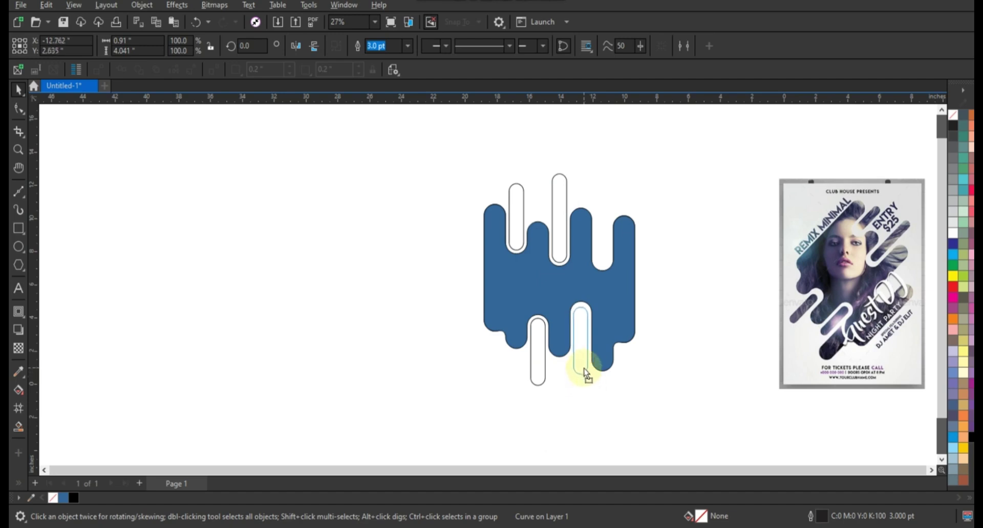
pyautogui.moveTo(585, 370); pyautogui.dragTo(583, 371)
# Select the blue shape and all white capsules and merge them into one outline.
pyautogui.click(621, 390)
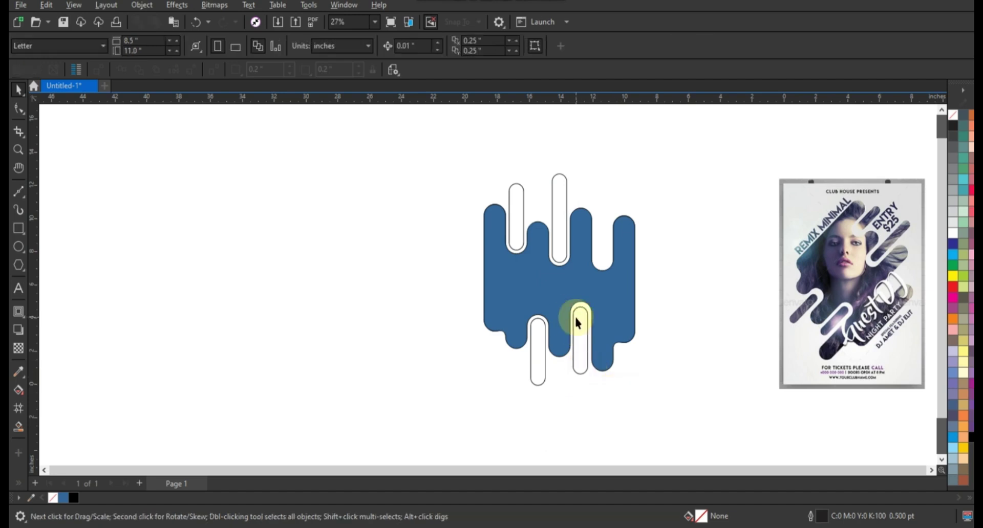
pyautogui.moveTo(439, 149); pyautogui.dragTo(627, 375)
pyautogui.moveTo(680, 404); pyautogui.dragTo(681, 406)
pyautogui.hotkey('ctrl', 'l')
pyautogui.write('3')
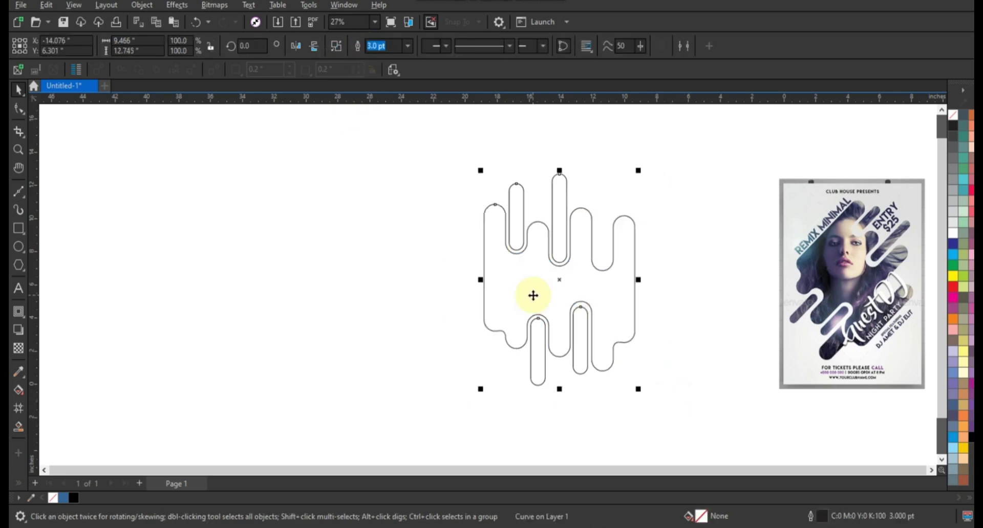
# Lower the top-left capsule's top node on the merged outline.
pyautogui.click(19, 108)
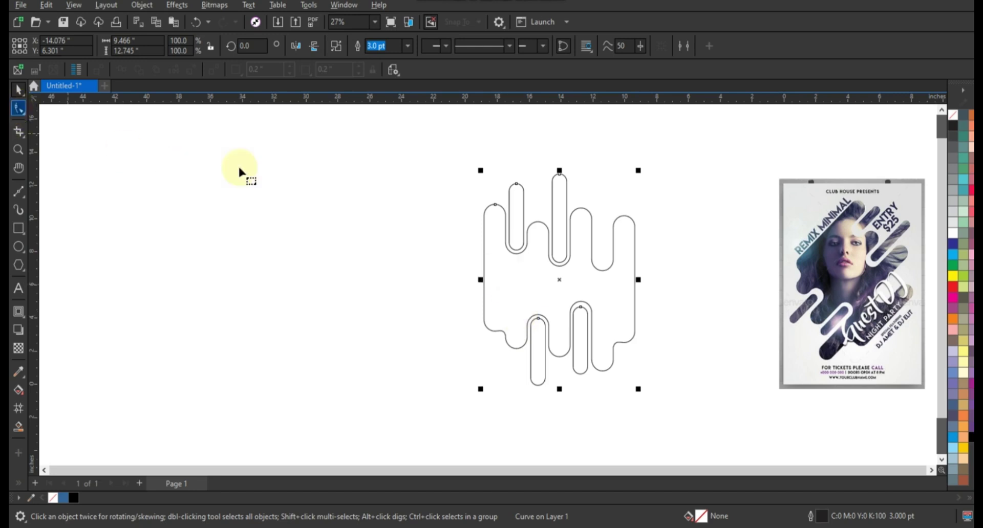
pyautogui.moveTo(570, 187)
pyautogui.mouseDown()
pyautogui.moveTo(566, 200)
pyautogui.moveTo(525, 200)
pyautogui.mouseUp()
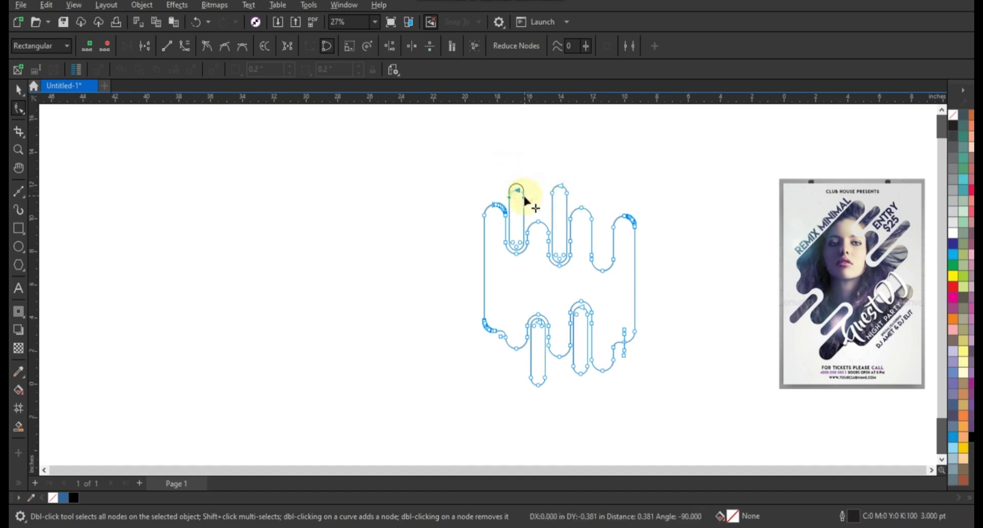
pyautogui.click(18, 90)
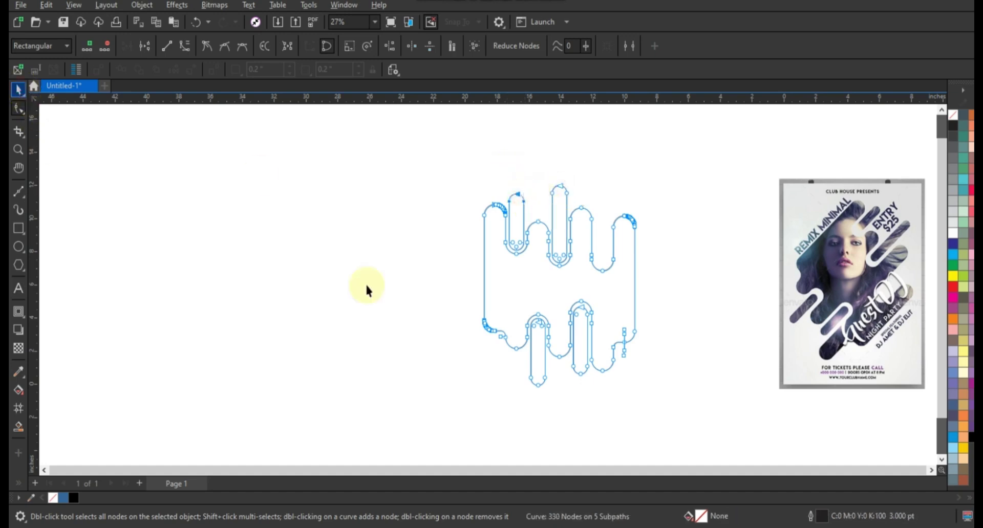
pyautogui.click(388, 290)
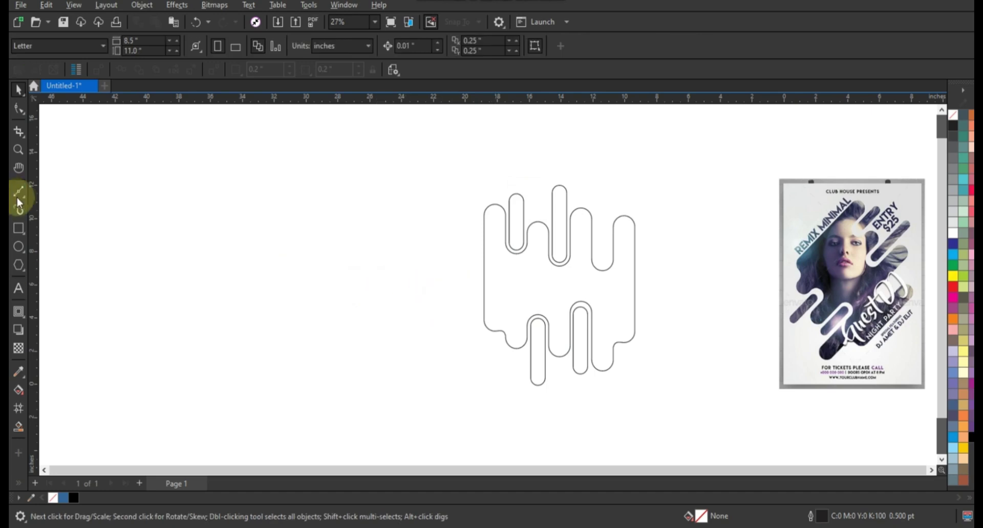
# Draw a background rectangle large enough to enclose the wavy capsule shape.
pyautogui.click(19, 228)
pyautogui.moveTo(447, 141); pyautogui.dragTo(492, 252)
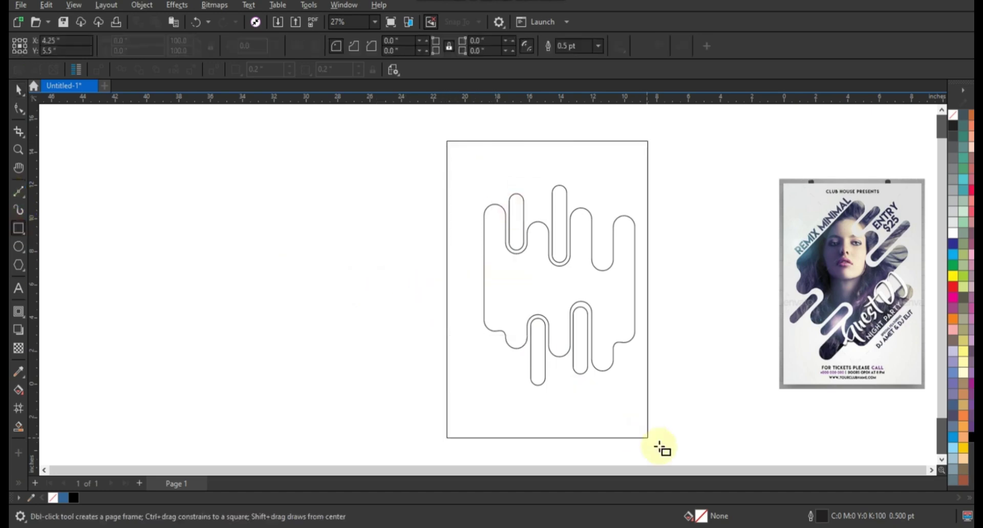
pyautogui.moveTo(541, 353); pyautogui.dragTo(661, 451)
pyautogui.scroll(-1, 517, 279)
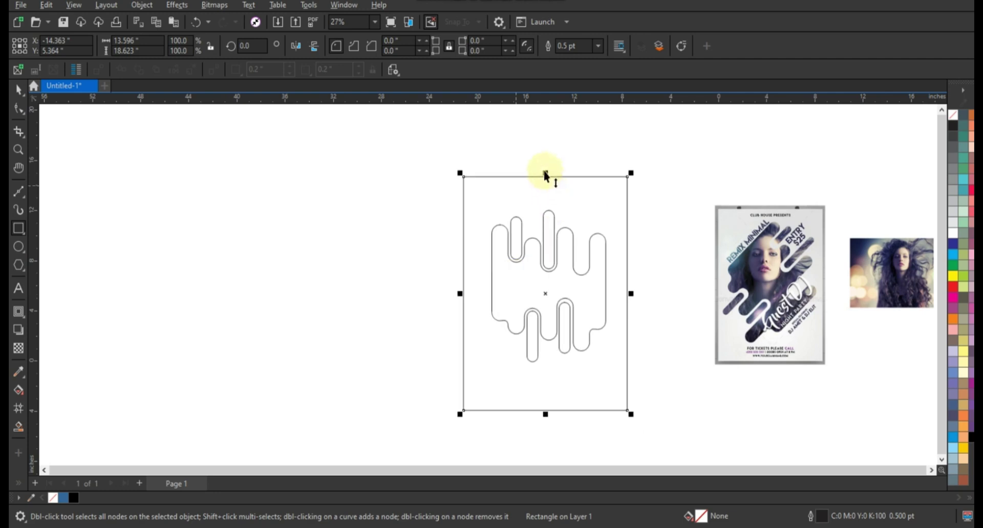
pyautogui.moveTo(545, 174); pyautogui.dragTo(544, 164)
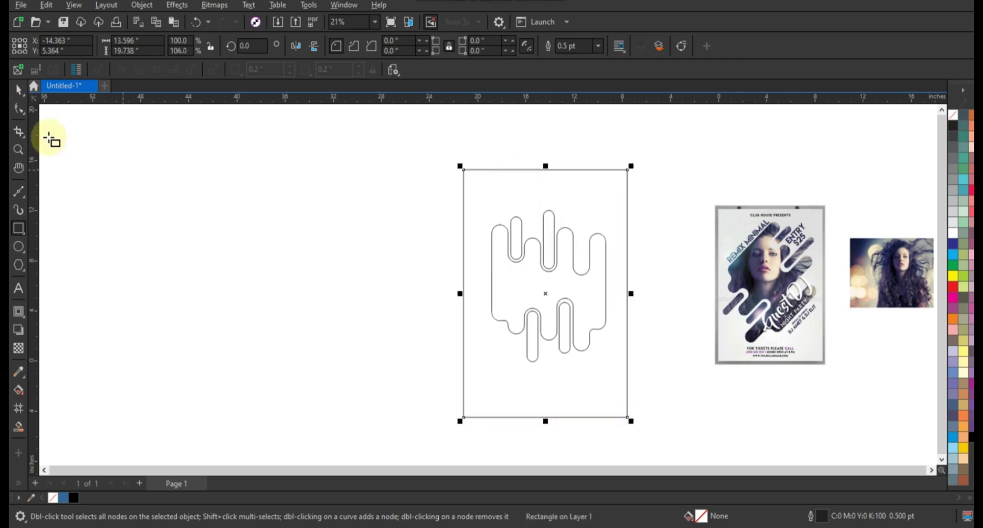
pyautogui.click(18, 90)
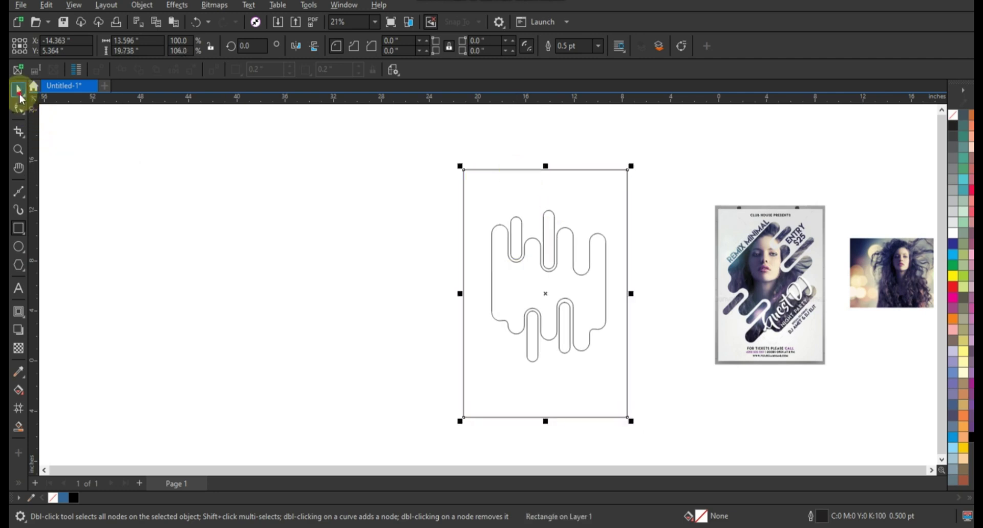
# Fill the rectangle light grey behind the wavy shape, and fill the wavy shape white.
pyautogui.click(955, 228)
pyautogui.hotkey('shift', 'pagedown')
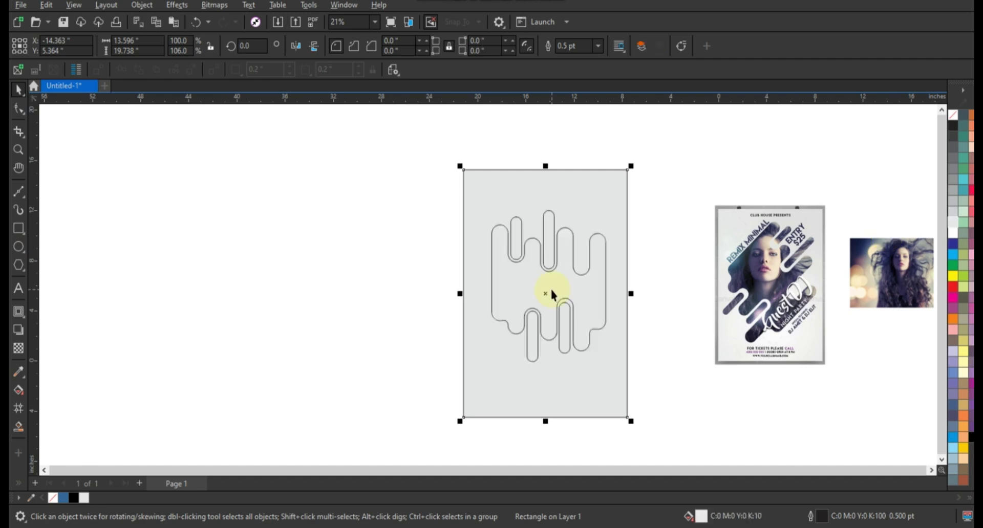
pyautogui.click(550, 287)
pyautogui.click(953, 233)
pyautogui.click(594, 387)
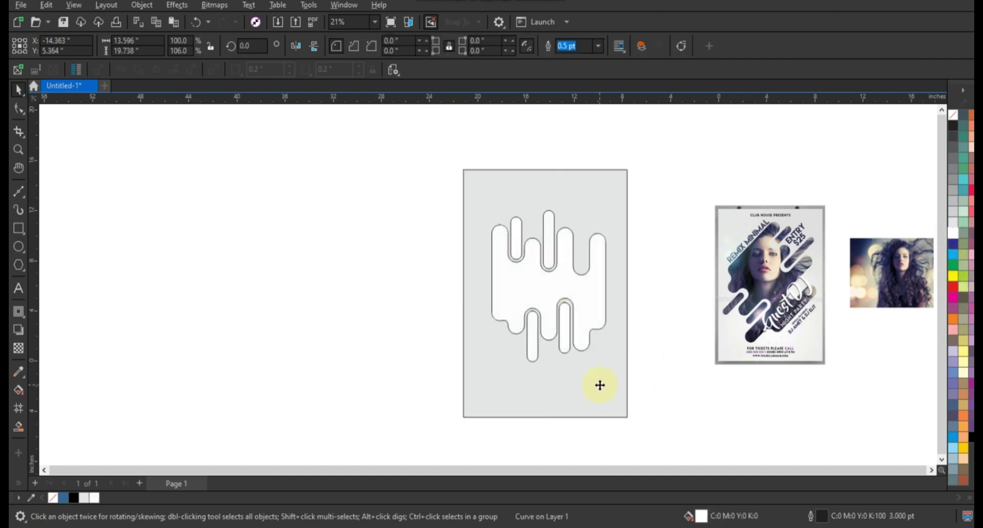
pyautogui.hotkey('shift', 'F2')
pyautogui.click(891, 305)
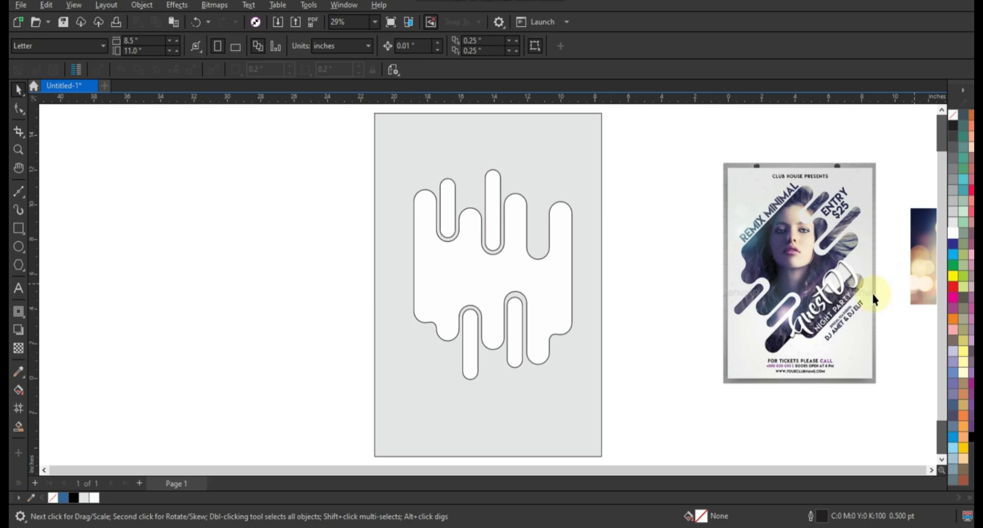
# Rotate the capsule shape to 315° and nudge it into place on the page.
pyautogui.click(551, 286)
pyautogui.click(551, 285)
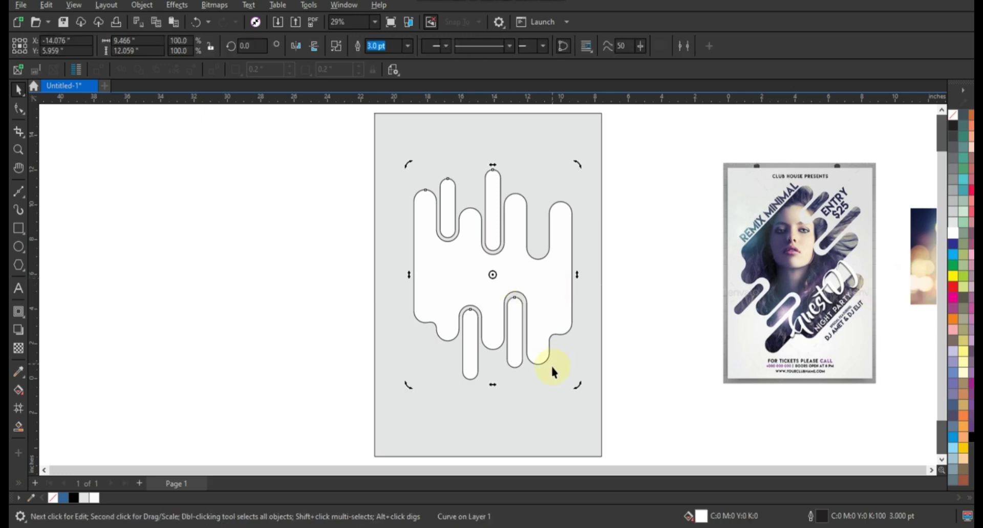
pyautogui.moveTo(575, 390); pyautogui.dragTo(492, 383)
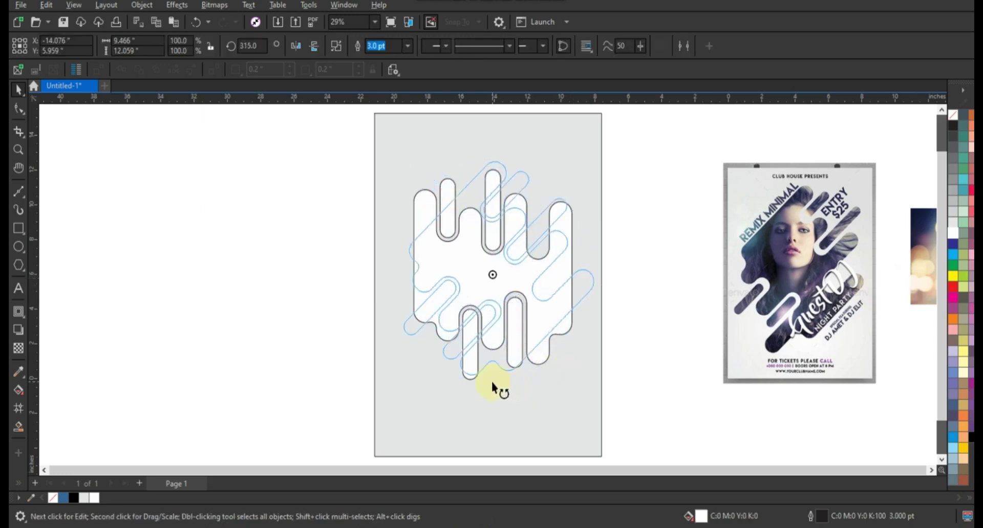
pyautogui.click(509, 329)
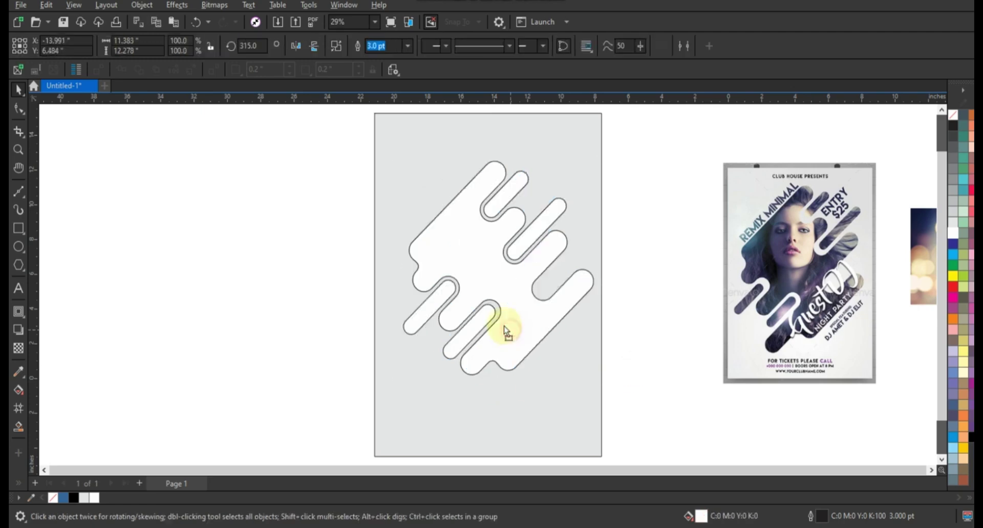
pyautogui.moveTo(511, 359); pyautogui.dragTo(509, 359)
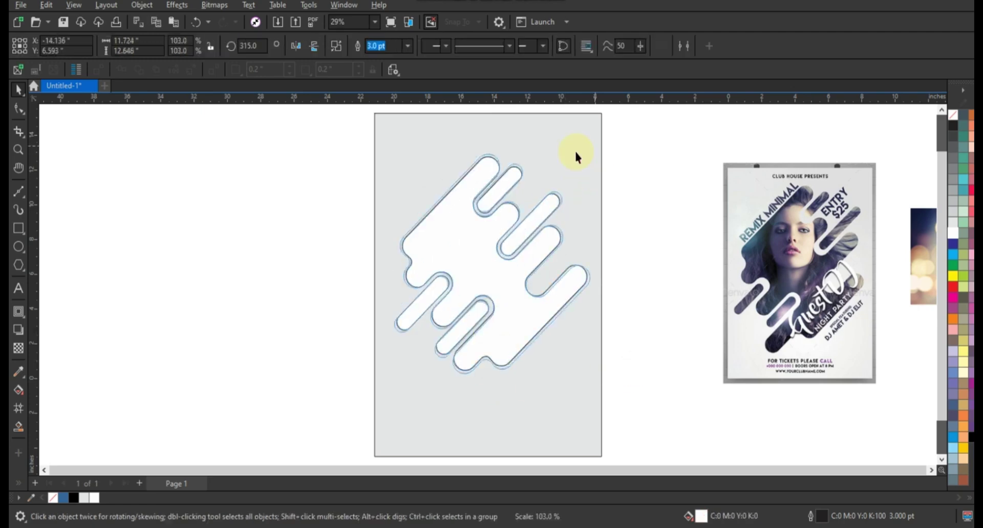
# Remove the capsule's white fill, leaving an outline, and bring the woman's photo onto the page.
pyautogui.click(570, 159)
pyautogui.click(659, 201)
pyautogui.click(544, 222)
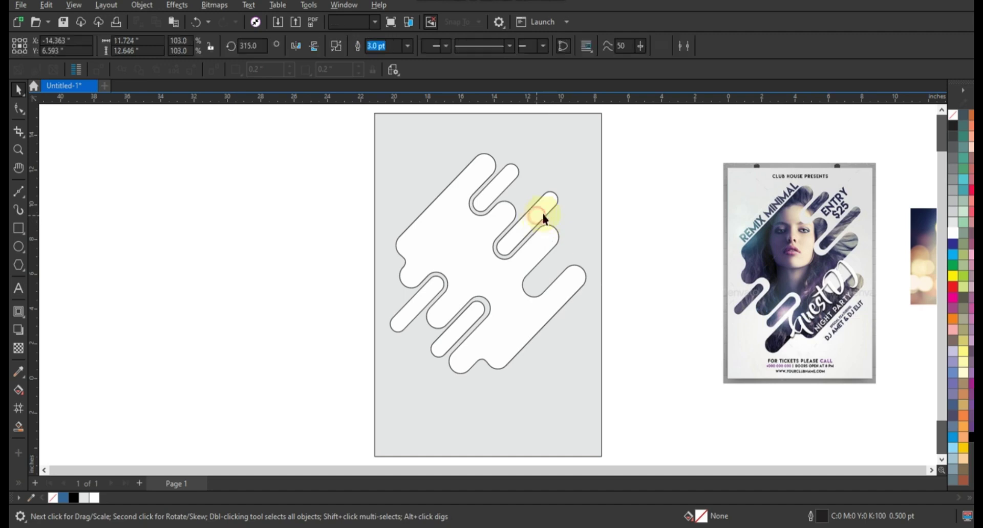
pyautogui.click(954, 114)
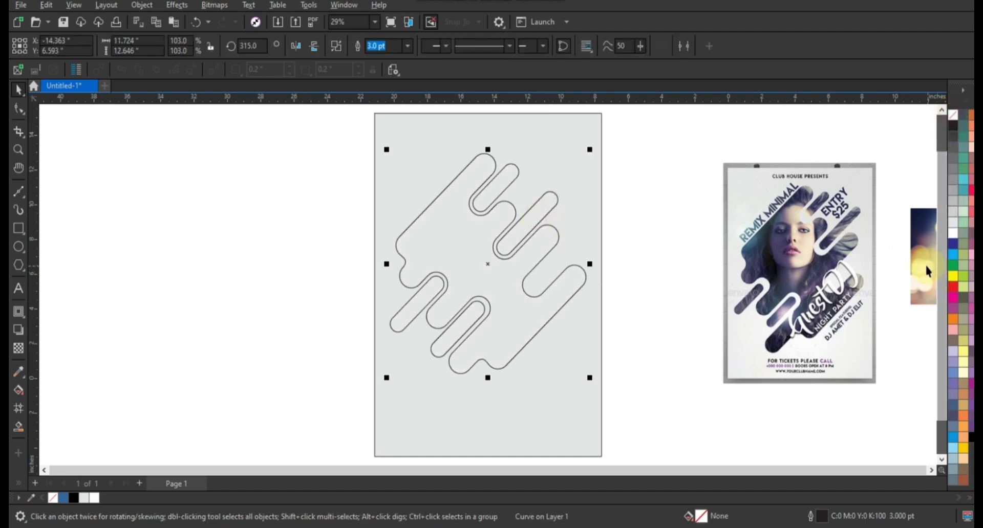
pyautogui.moveTo(925, 263); pyautogui.dragTo(421, 333)
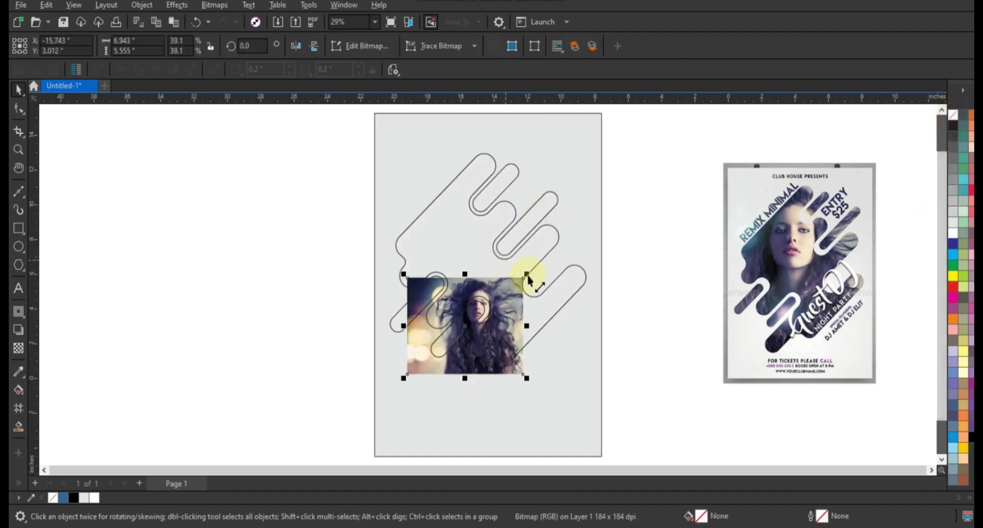
# Resize and position the woman's photo so it covers the diagonal capsule shape.
pyautogui.moveTo(534, 270); pyautogui.dragTo(637, 186)
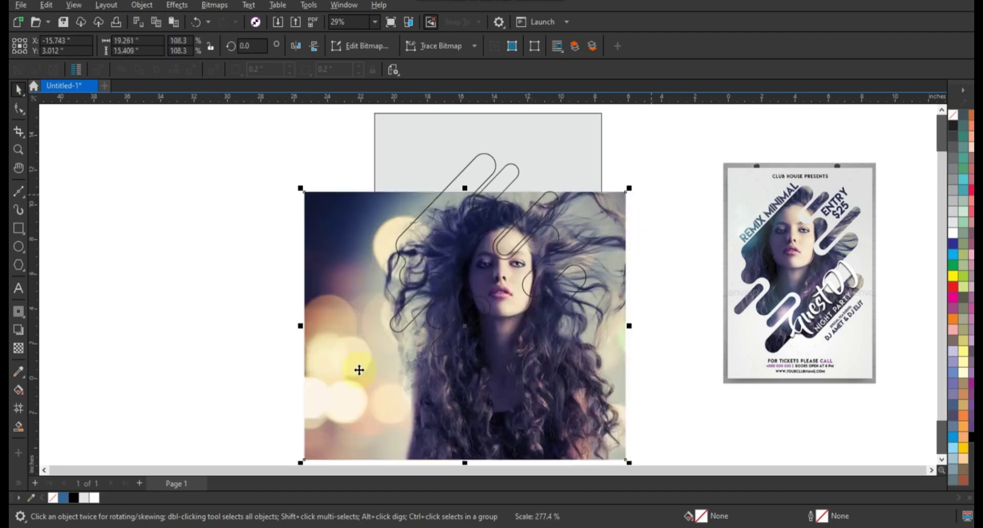
pyautogui.moveTo(355, 369)
pyautogui.mouseDown()
pyautogui.moveTo(334, 330)
pyautogui.moveTo(345, 336)
pyautogui.mouseUp()
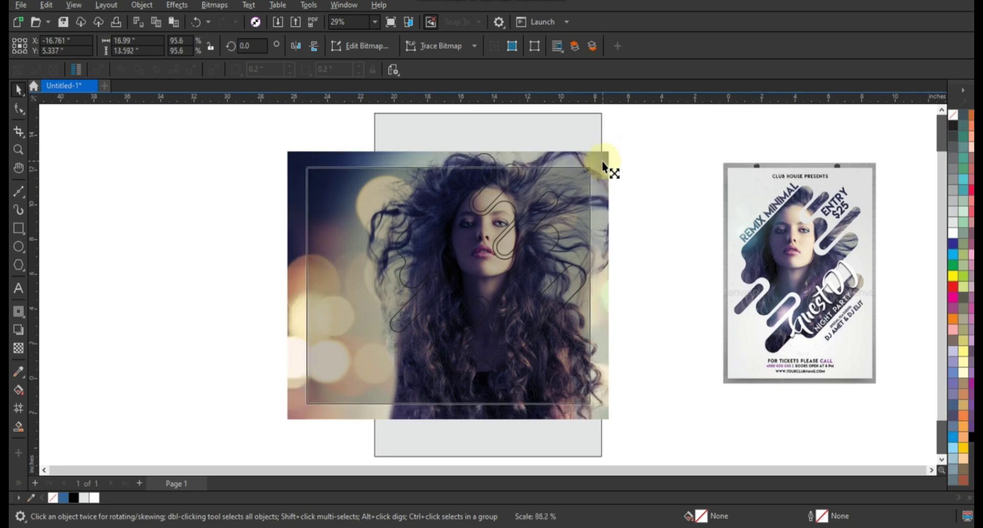
pyautogui.moveTo(613, 149); pyautogui.dragTo(590, 166)
pyautogui.moveTo(344, 338)
pyautogui.mouseDown()
pyautogui.moveTo(358, 328)
pyautogui.moveTo(355, 343)
pyautogui.mouseUp()
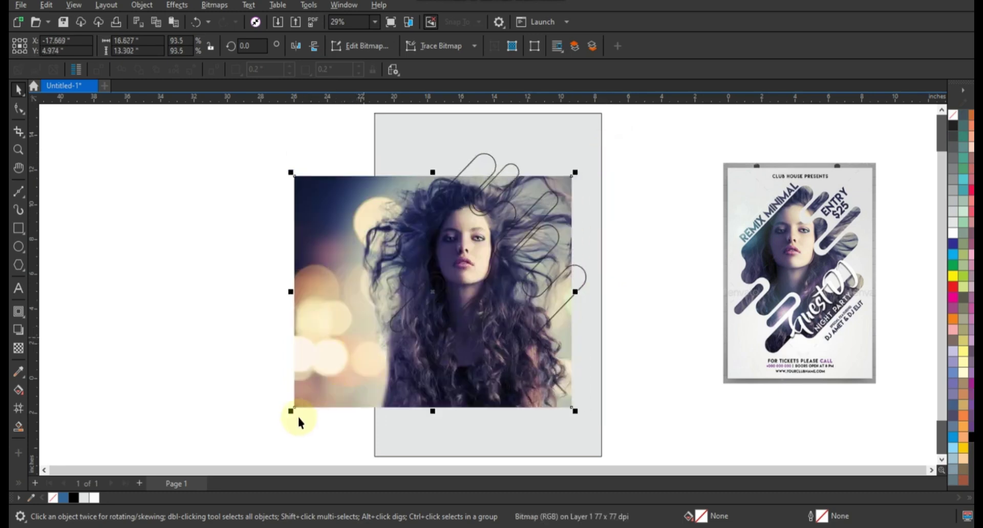
pyautogui.moveTo(291, 411); pyautogui.dragTo(343, 365)
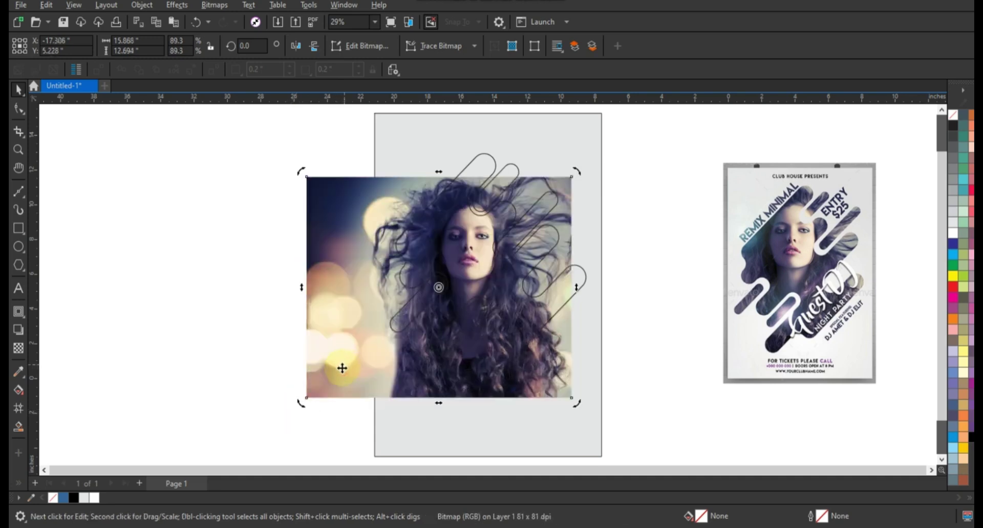
# Add mirrored photo copies to the right and flipped above, then select all three.
pyautogui.click(149, 297)
pyautogui.click(367, 309)
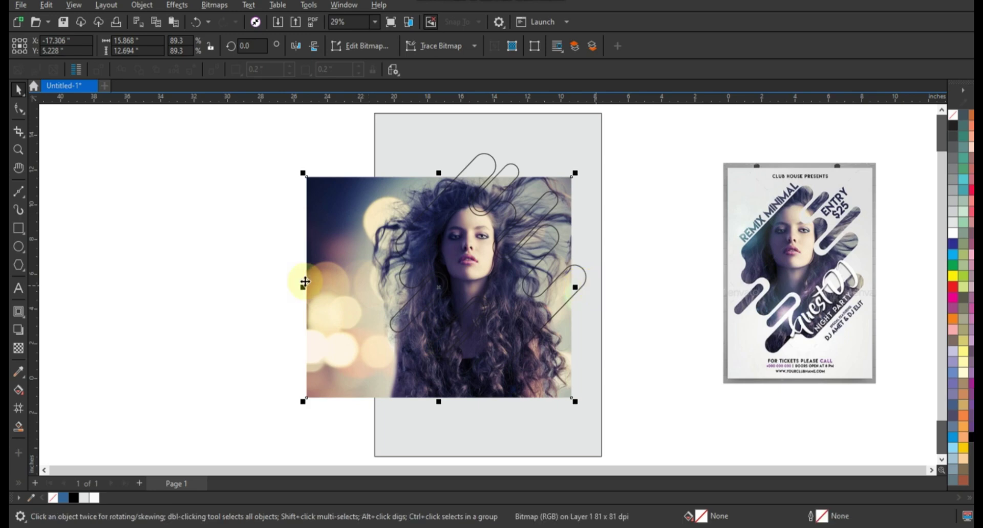
pyautogui.moveTo(304, 289); pyautogui.dragTo(610, 311)
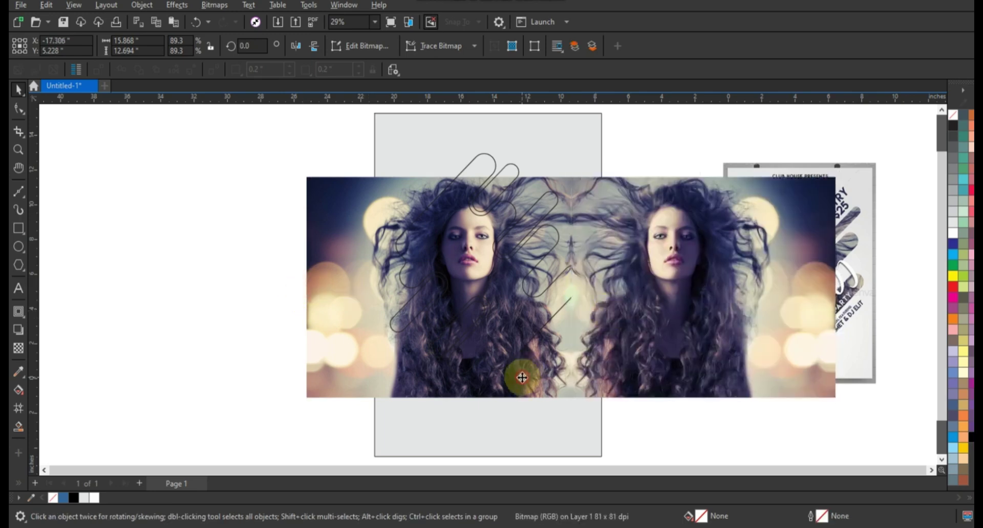
pyautogui.click(520, 374)
pyautogui.moveTo(438, 402); pyautogui.dragTo(444, 164)
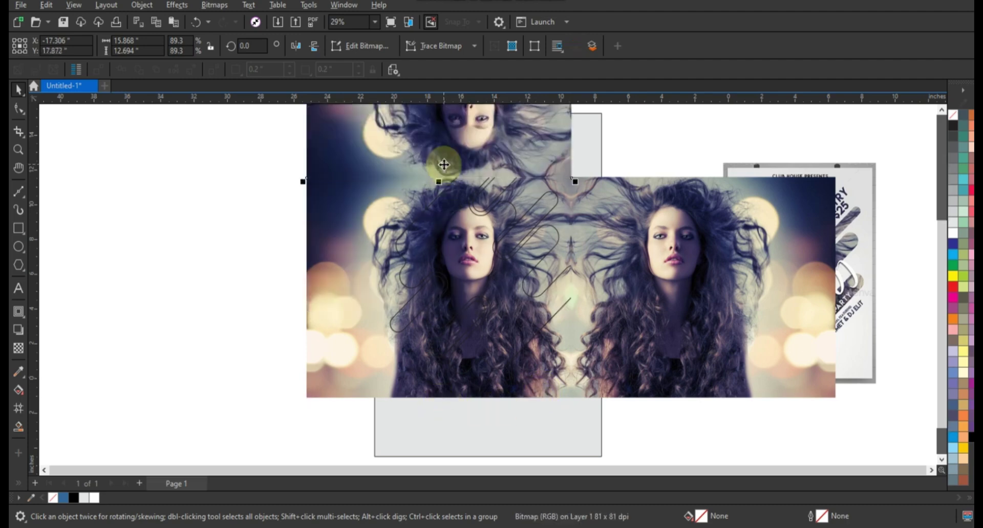
pyautogui.click(597, 219)
pyautogui.keyDown('shift'); pyautogui.click(324, 295); pyautogui.keyUp('shift')
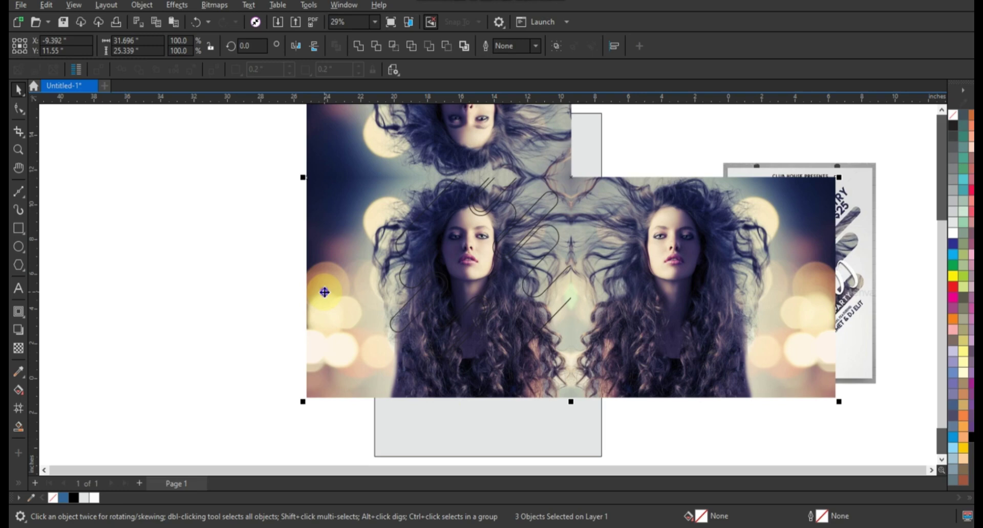
# PowerClip the three photos inside the diagonal capsule and remove its black outline.
pyautogui.rightClick(325, 293)
pyautogui.click(536, 307)
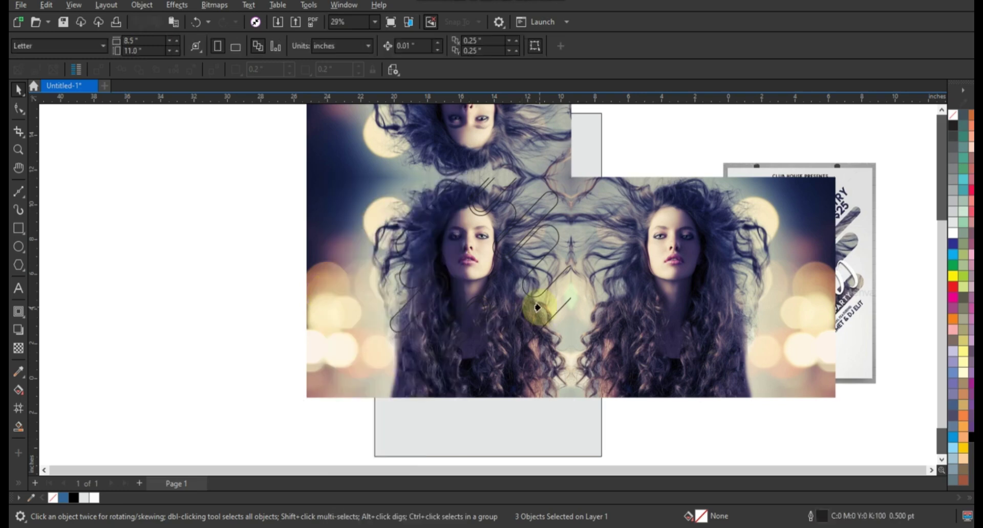
pyautogui.click(538, 294)
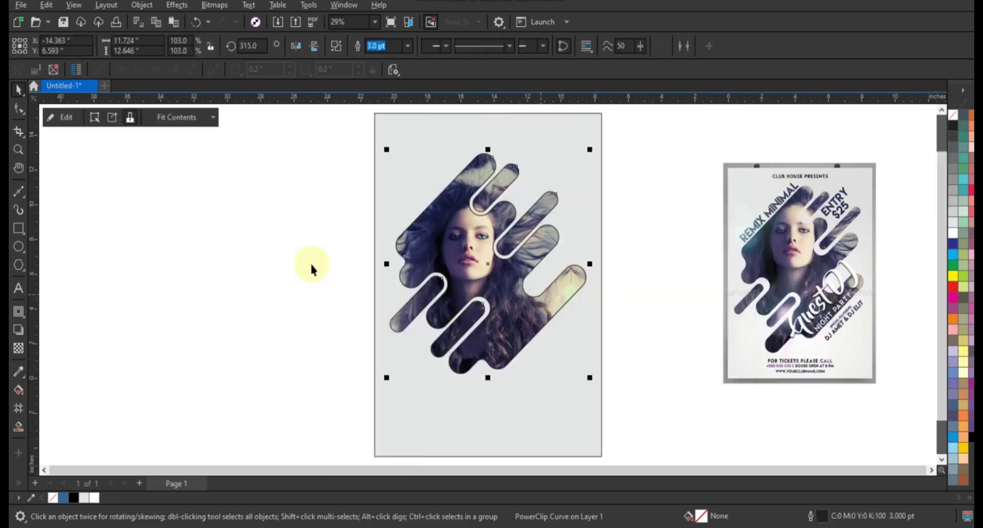
pyautogui.rightClick(948, 124)
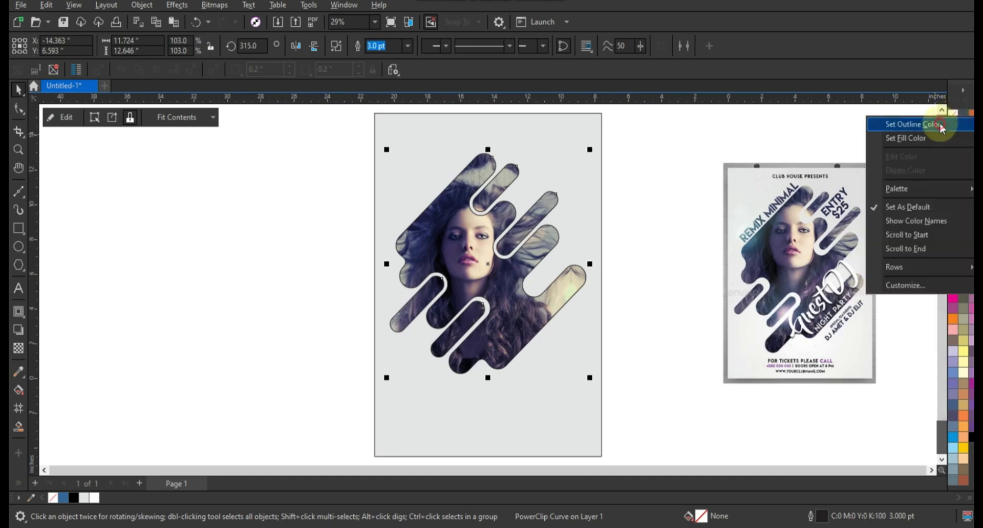
pyautogui.click(634, 178)
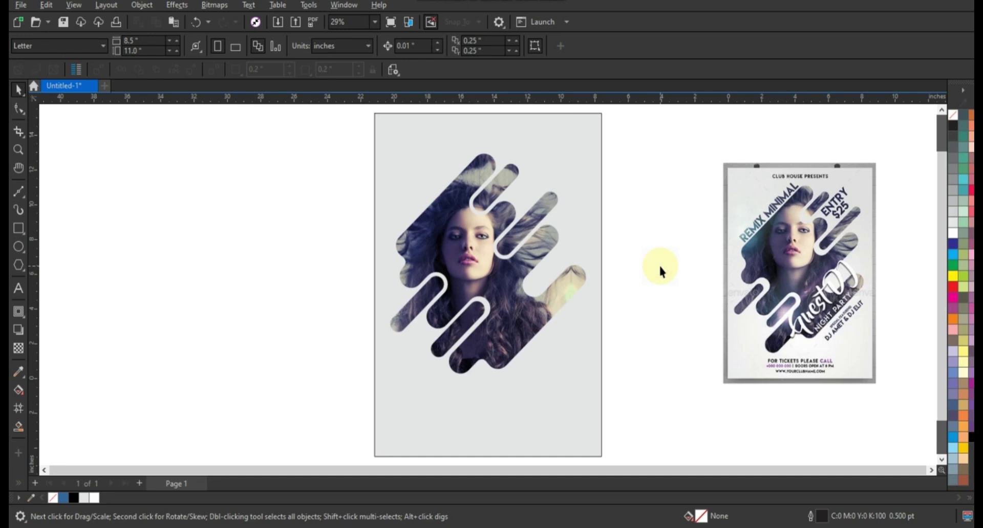
# Apply a vertical fountain fill to the background rectangle, light grey at top fading to white.
pyautogui.click(554, 340)
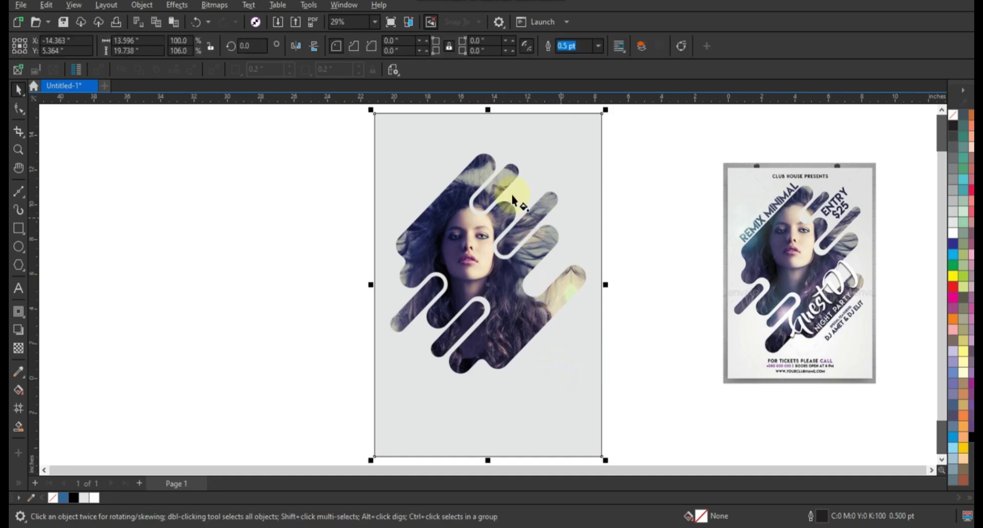
pyautogui.press('g')
pyautogui.moveTo(512, 159); pyautogui.dragTo(505, 392)
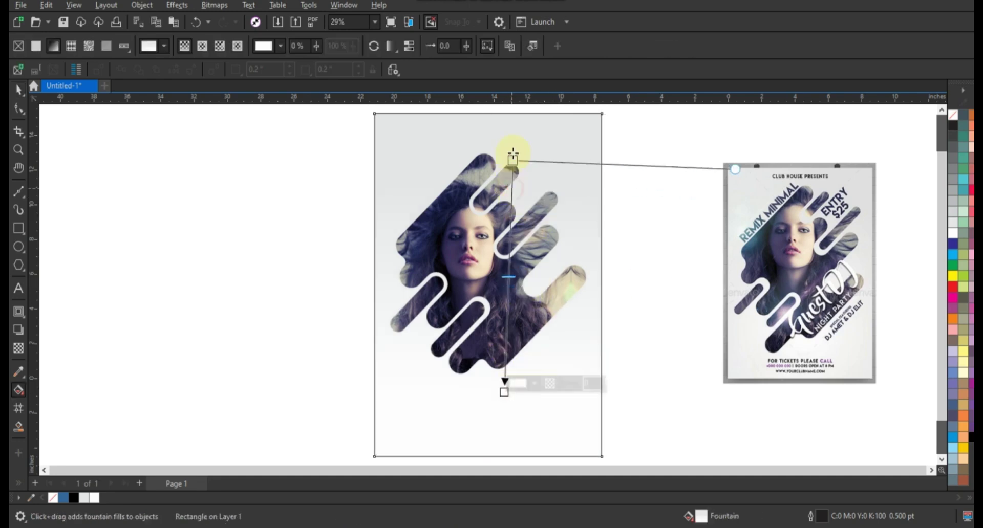
pyautogui.moveTo(513, 155); pyautogui.dragTo(511, 141)
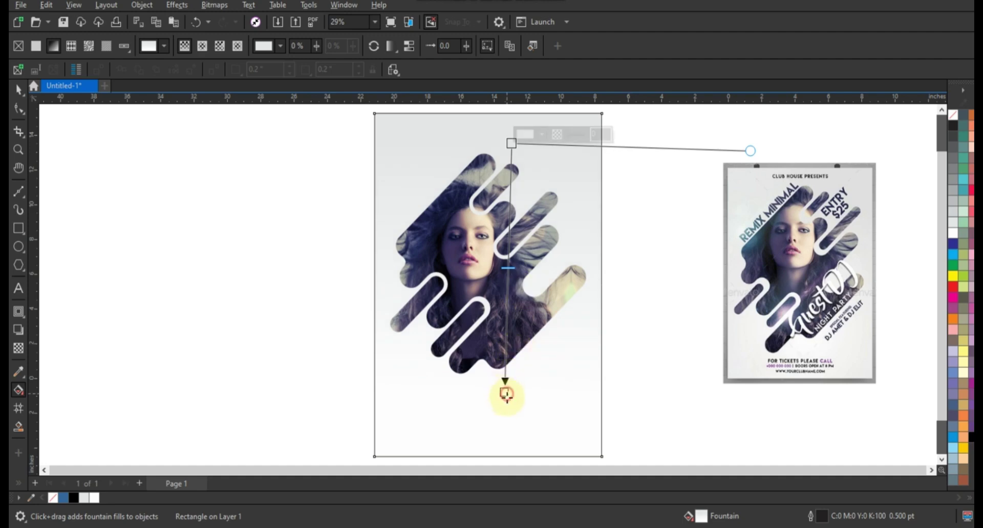
pyautogui.click(19, 89)
pyautogui.click(296, 261)
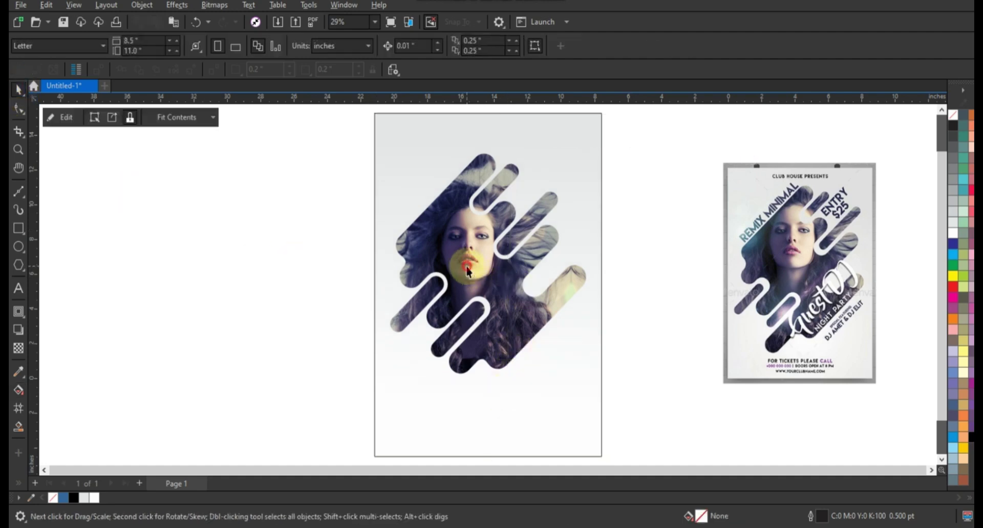